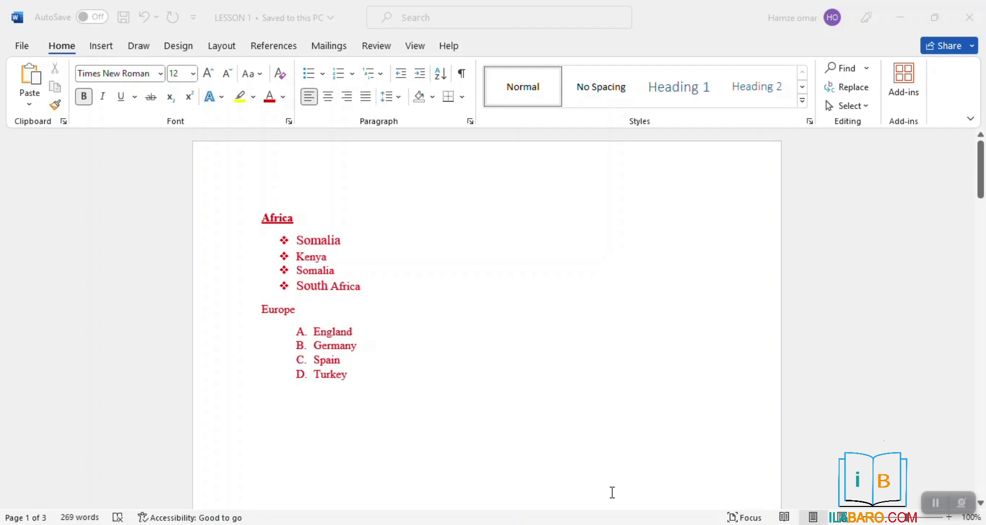
Remove the A–D lettering from the England, Germany, Spain and Turkey lines
left_click(57, 44)
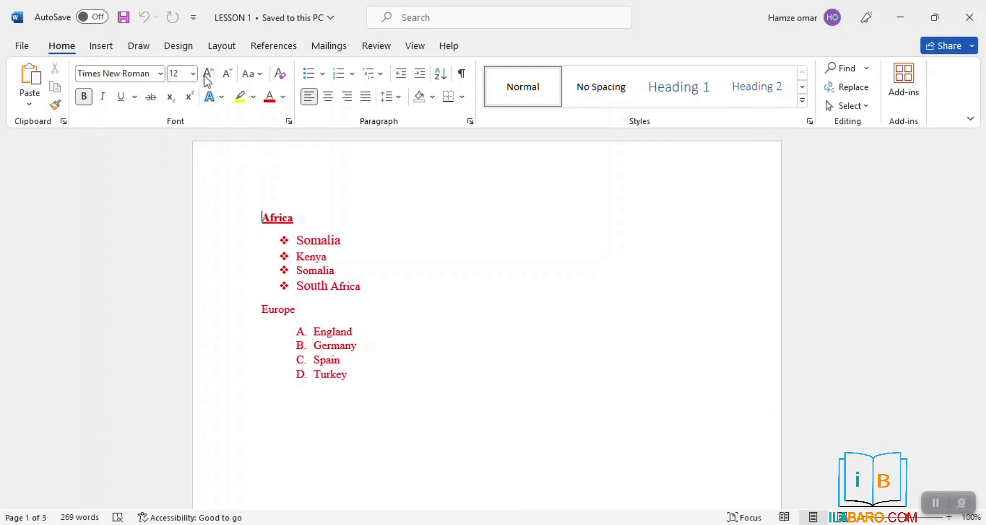
left_click(131, 76)
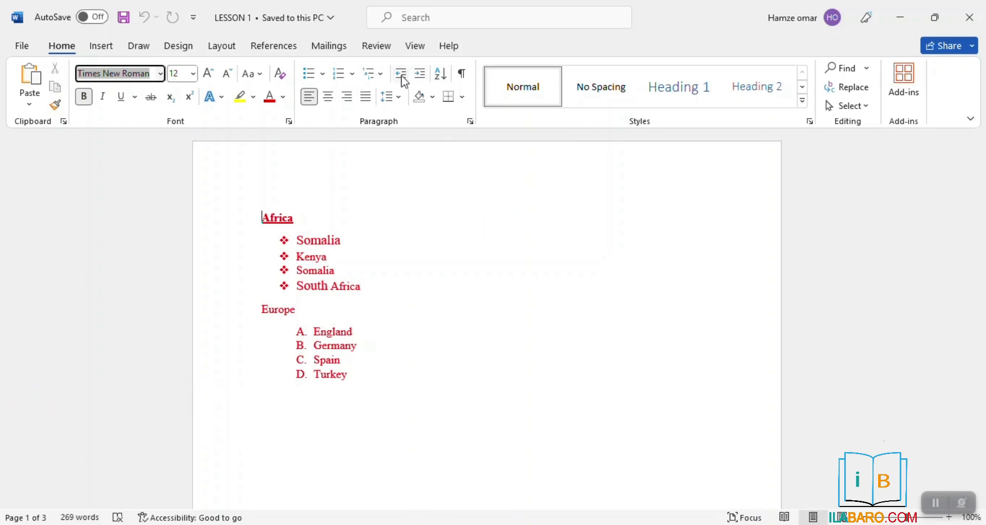
left_click(309, 331)
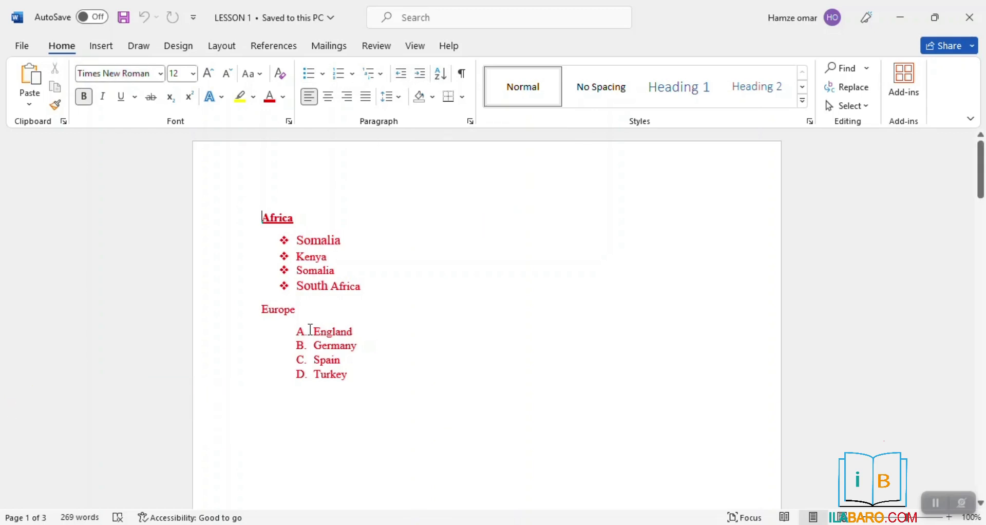
key("BackSpace")
key("Down")
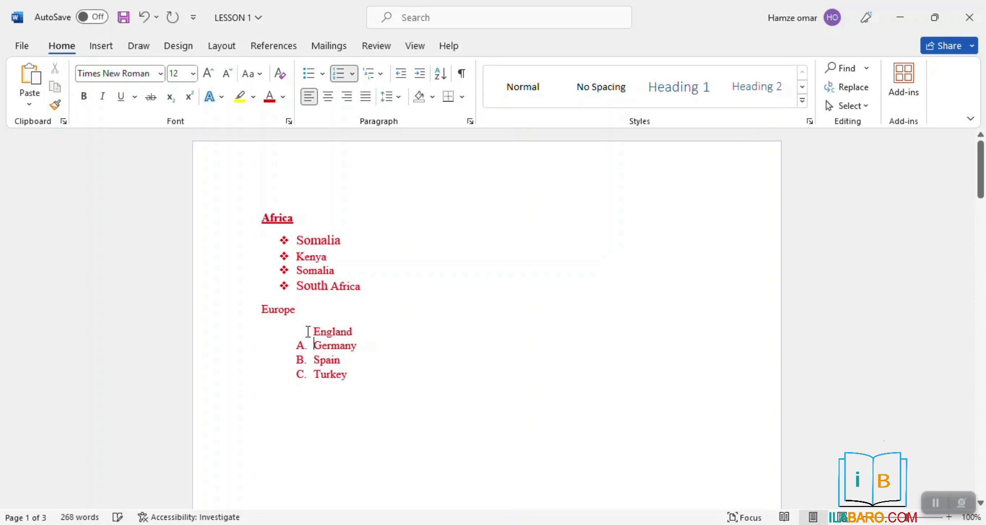
key("BackSpace")
key("Down")
key("BackSpace")
key("Down")
key("BackSpace")
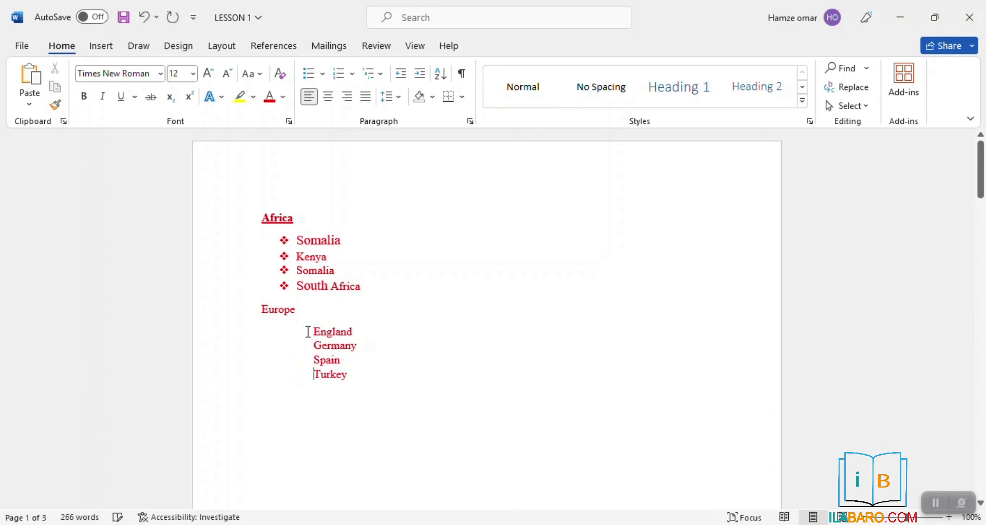
Pull the four country lines back to the left margin
left_click(309, 331)
key("BackSpace")
key("Down")
key("BackSpace")
key("Down")
key("BackSpace")
key("Down")
key("BackSpace")
Select the four country lines, test Increase then Decrease Indent, and glance at the Insert ribbon
left_click_drag(263, 332, 299, 399)
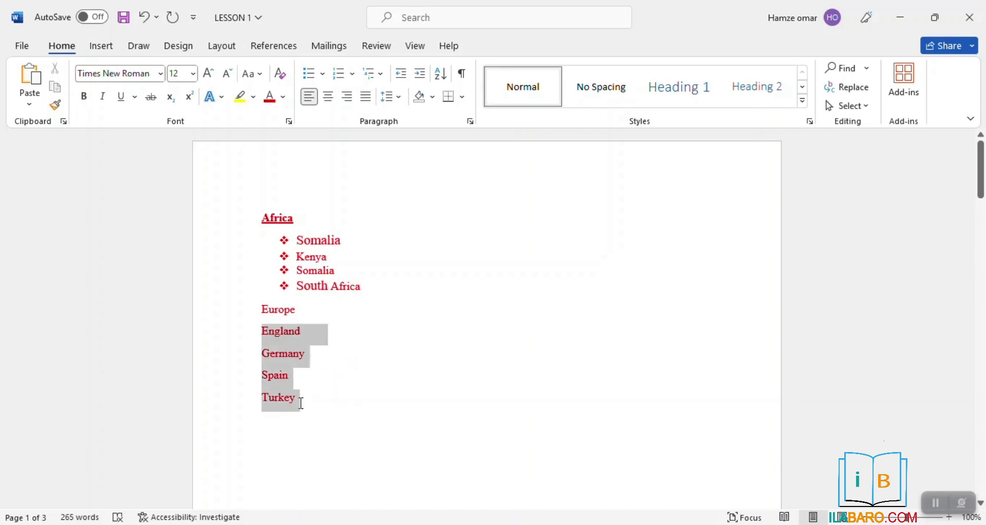
left_click(419, 74)
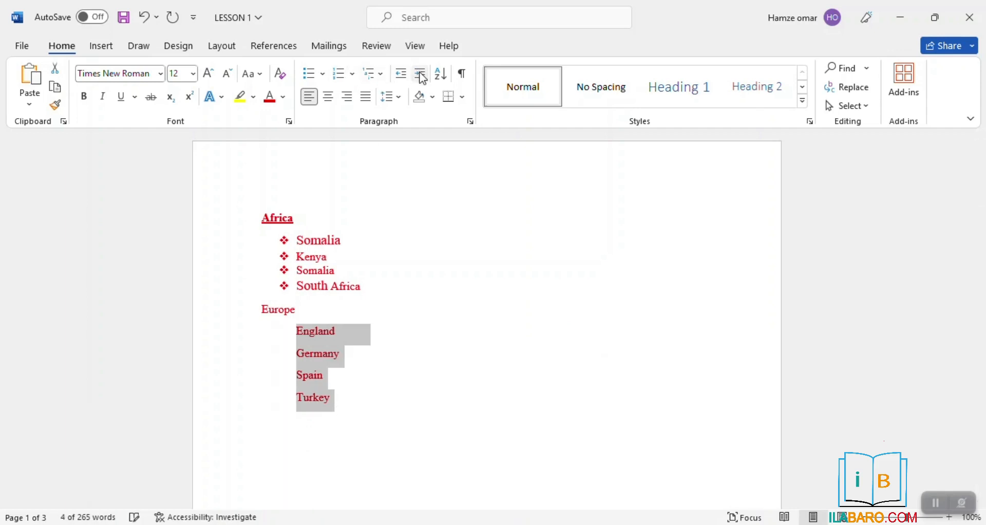
left_click(401, 74)
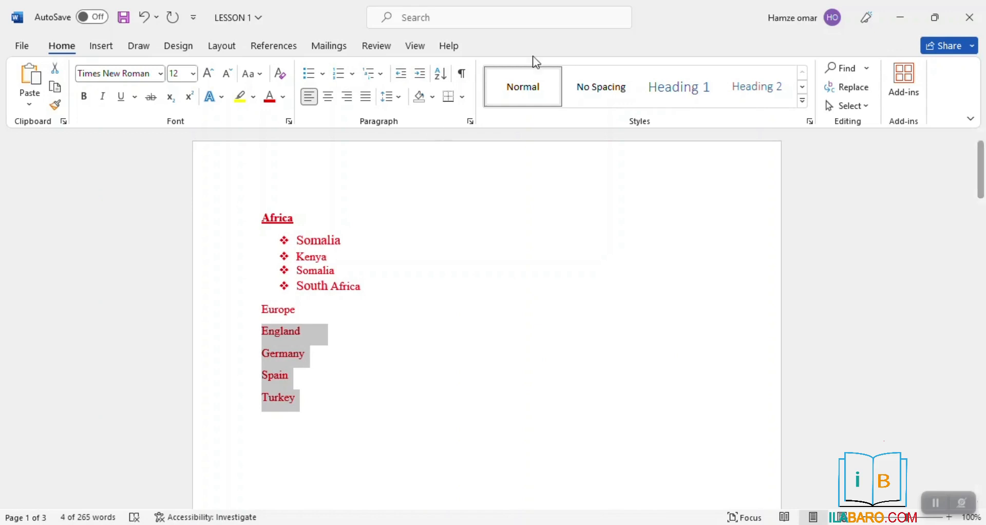
left_click(101, 49)
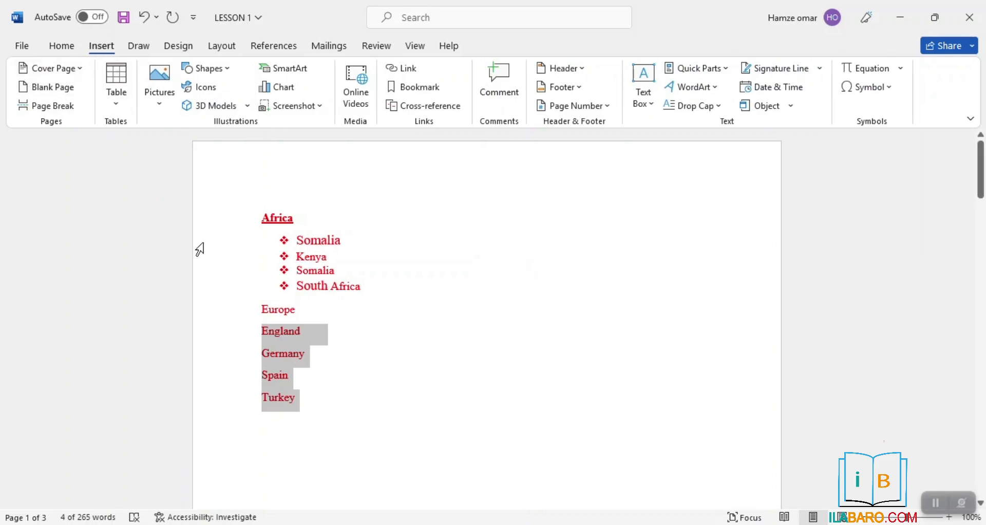
left_click(62, 47)
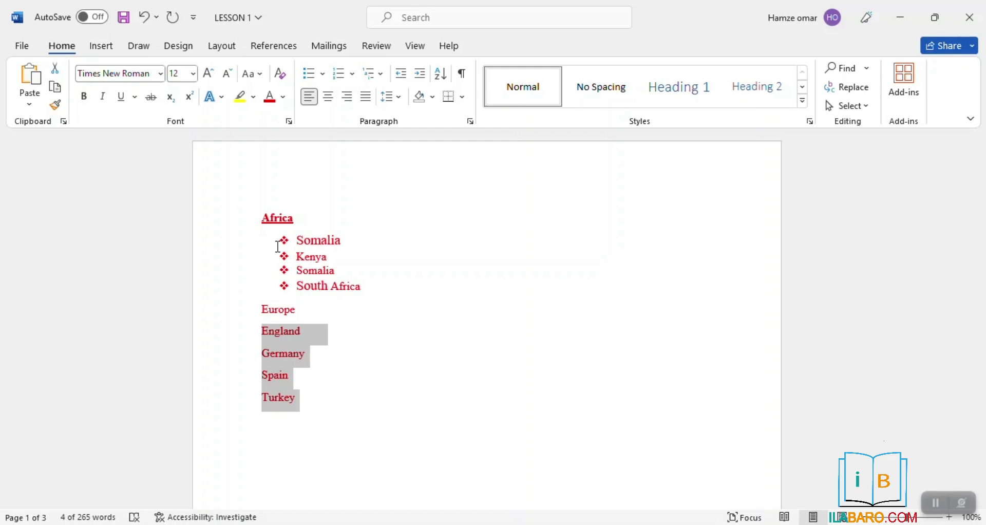
Clear the selection after briefly selecting the Africa and Europe lists
left_click(403, 416)
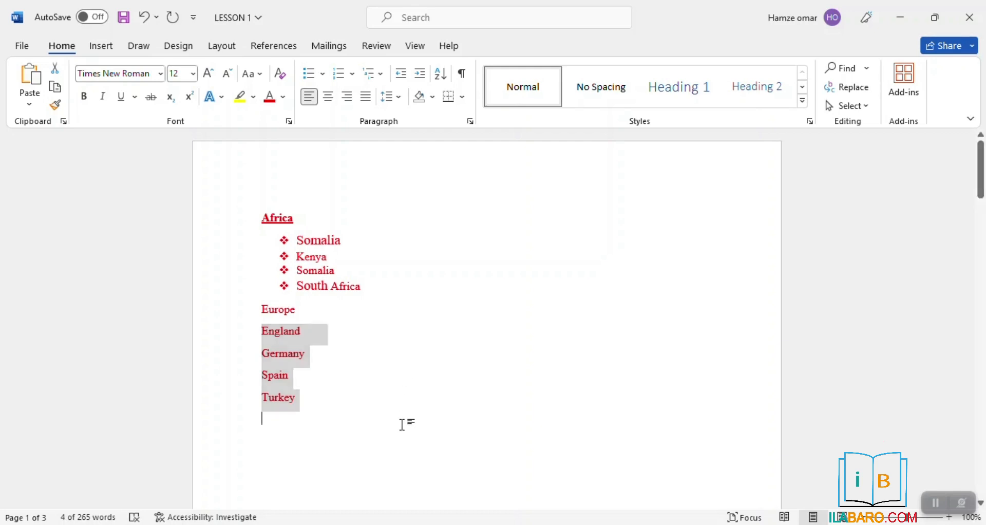
left_click_drag(402, 416, 247, 228)
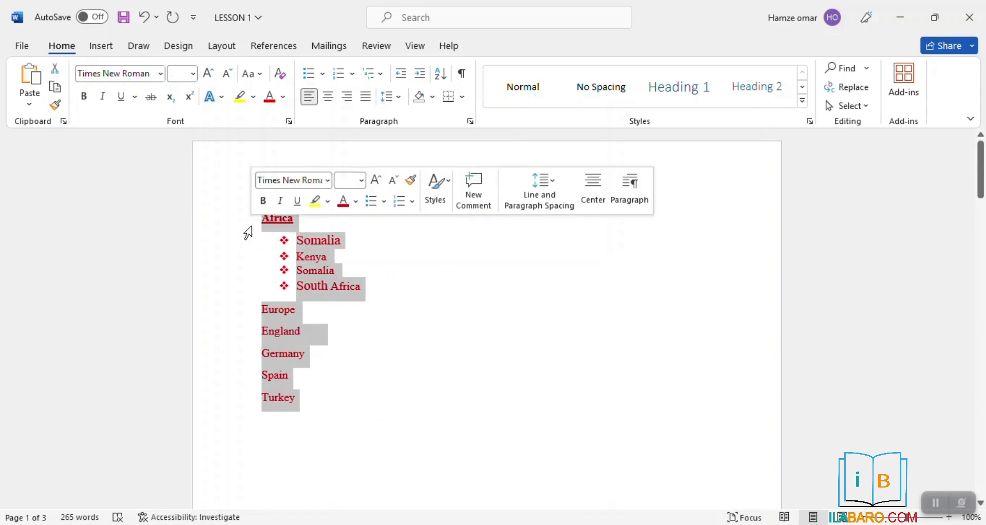
left_click(231, 215)
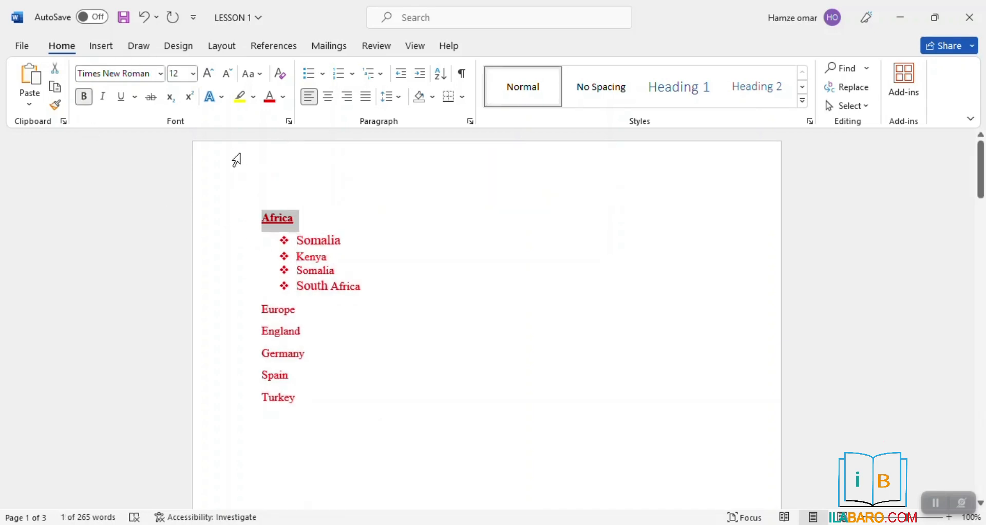
left_click(255, 171)
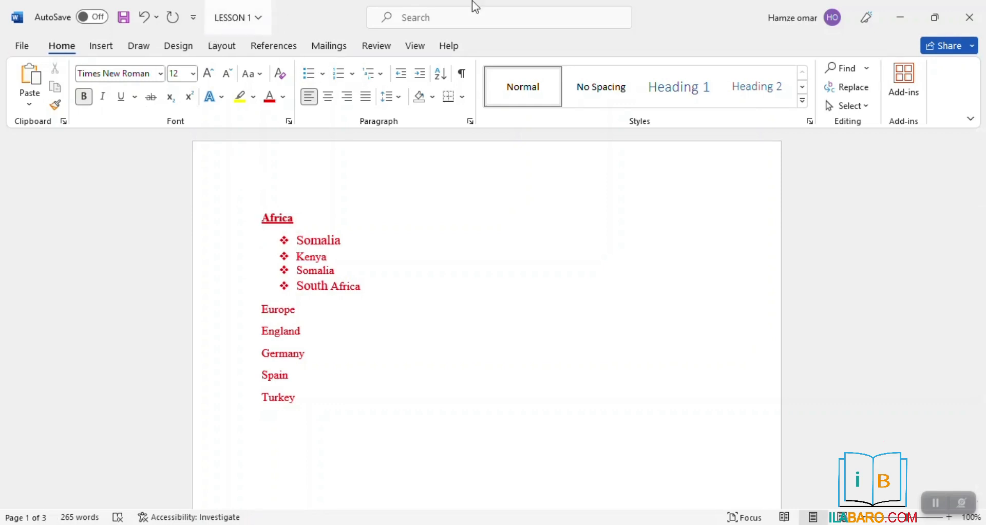
Create a blank Document1 with Ctrl+N, checking the File > New templates along the way
left_click(22, 45)
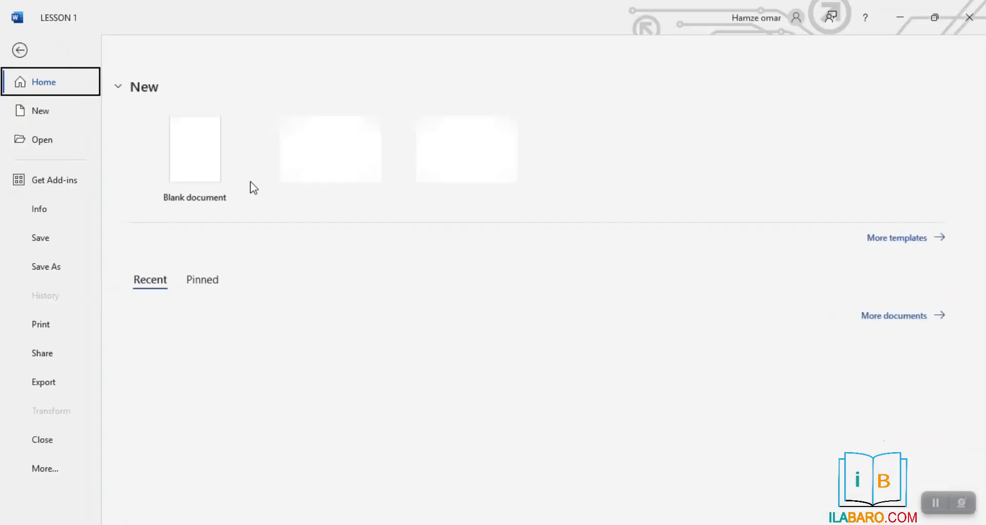
left_click(20, 51)
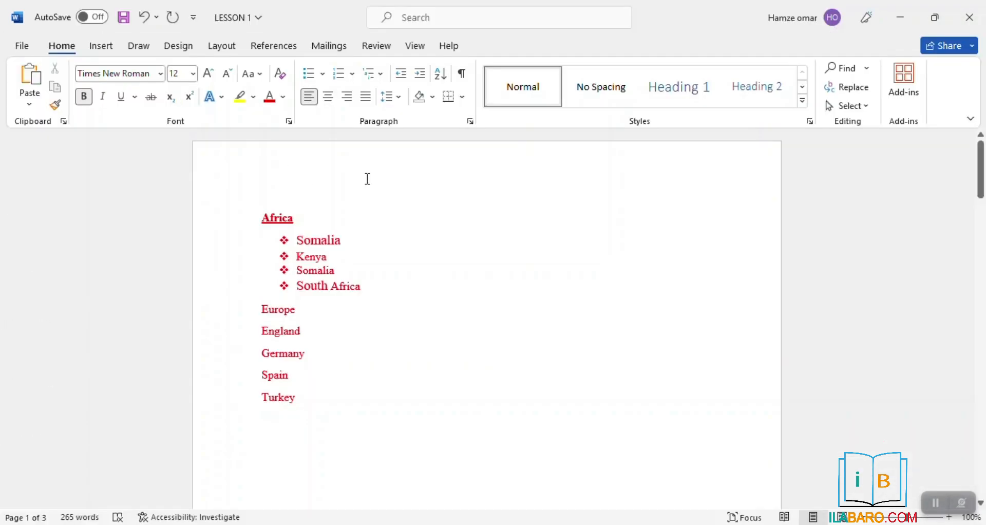
key("ctrl+n")
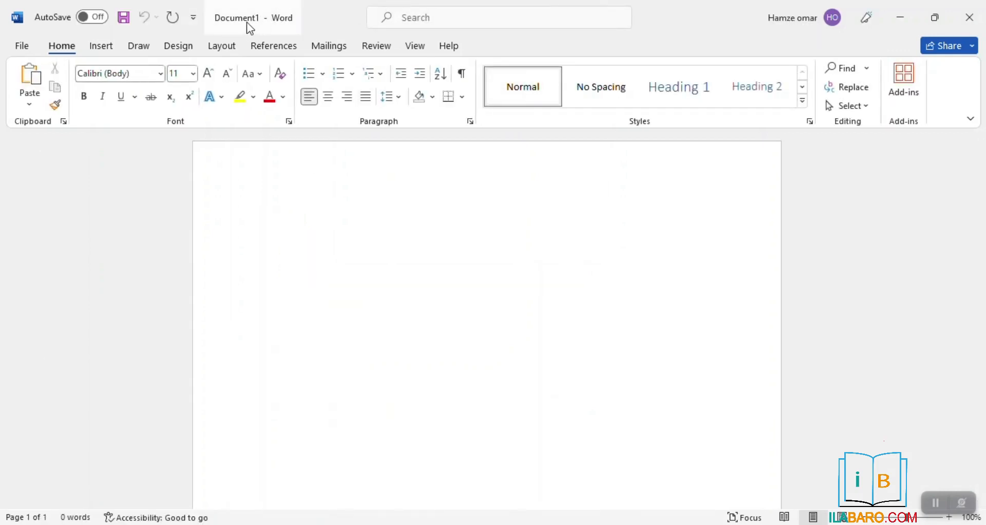
left_click(23, 46)
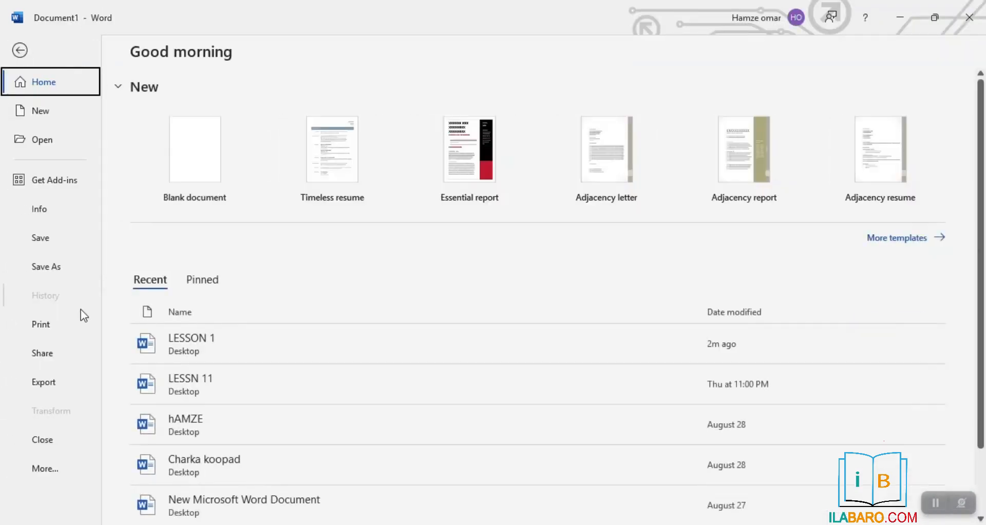
left_click(41, 113)
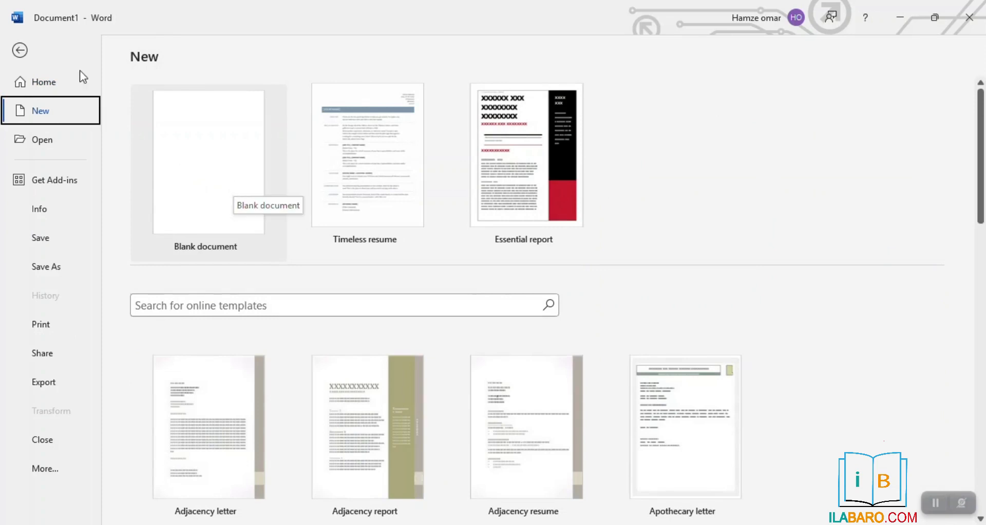
left_click(21, 51)
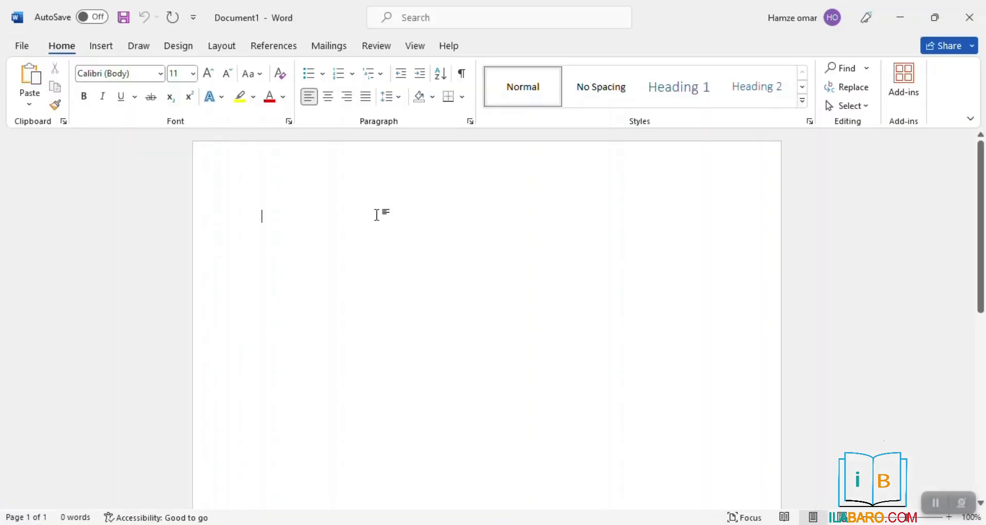
Switch the blank page's font to Times New Roman and grow the size to 12
double_click(326, 211)
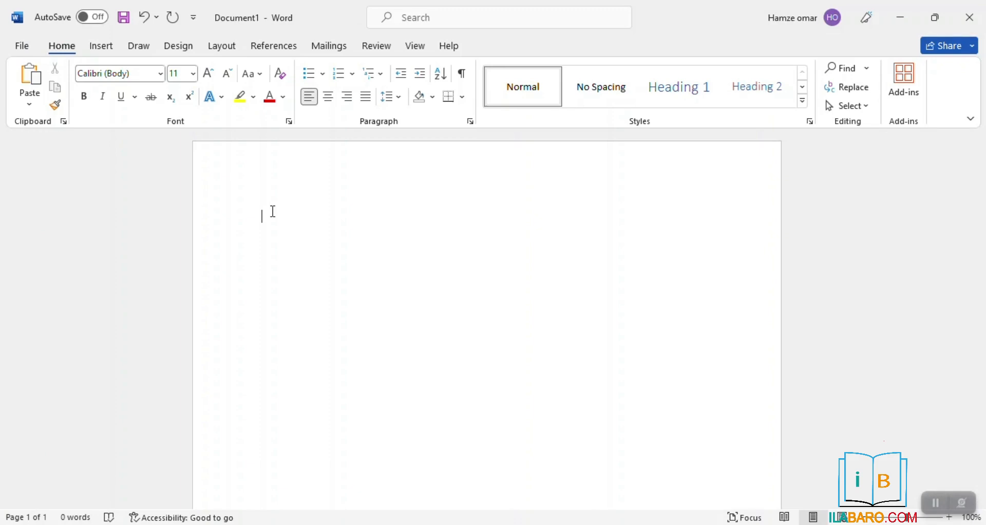
left_click(129, 69)
type("times")
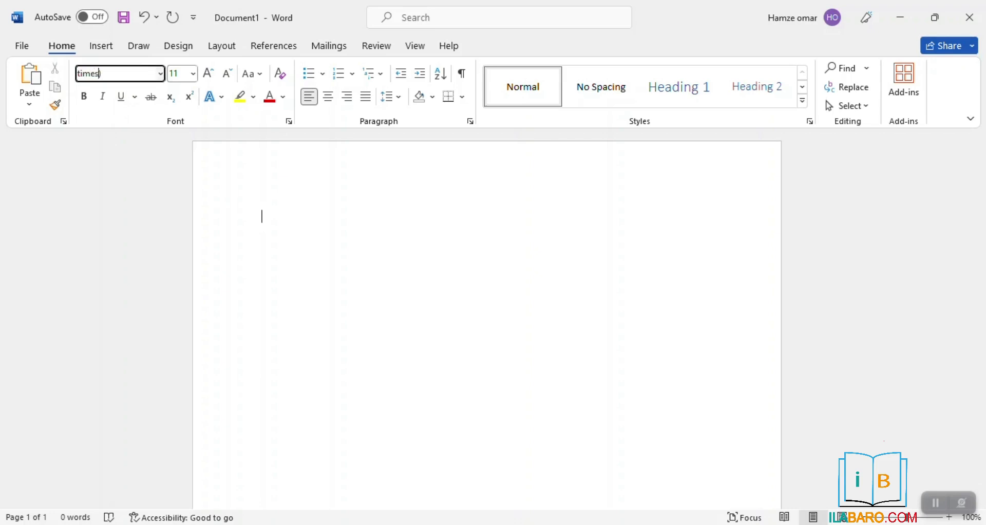
key("BackSpace")
type("ti")
key("Return")
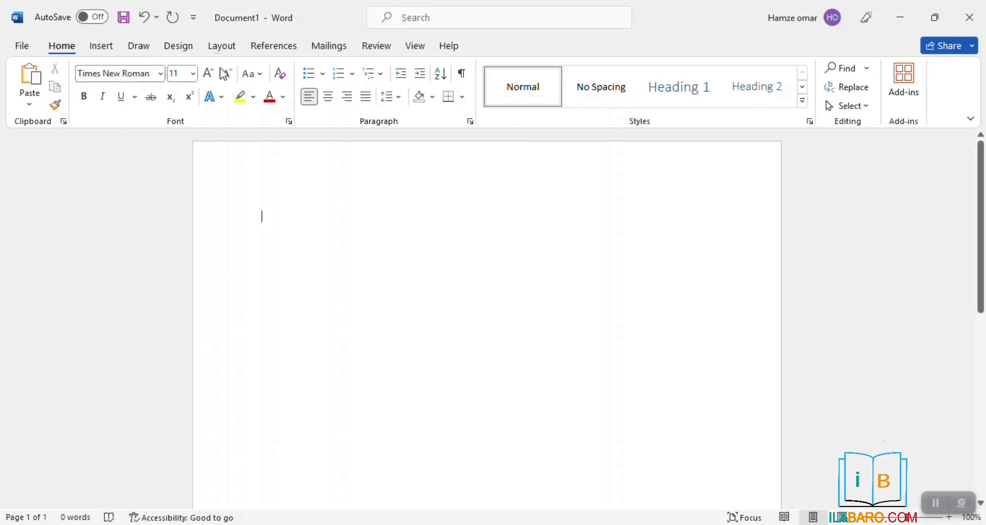
left_click(208, 77)
Type the OGAYSIS heading and the Somali announcement paragraph ending 'masjidka huda', then zoom in
type("O")
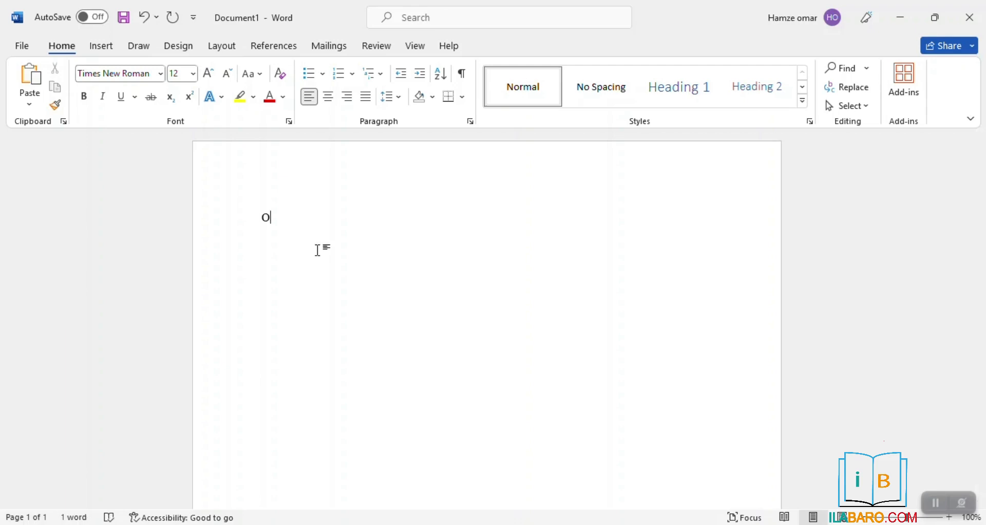
type("GAYSIS")
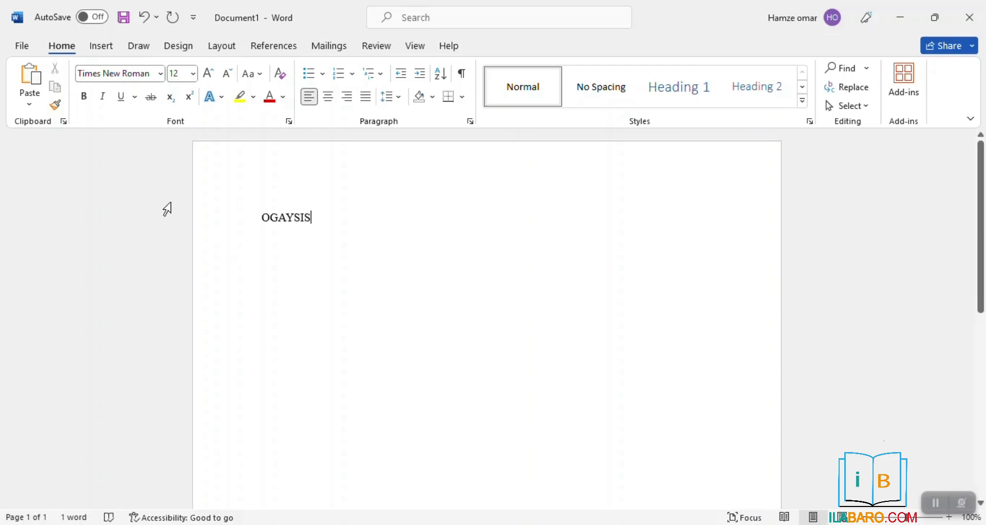
key("Return")
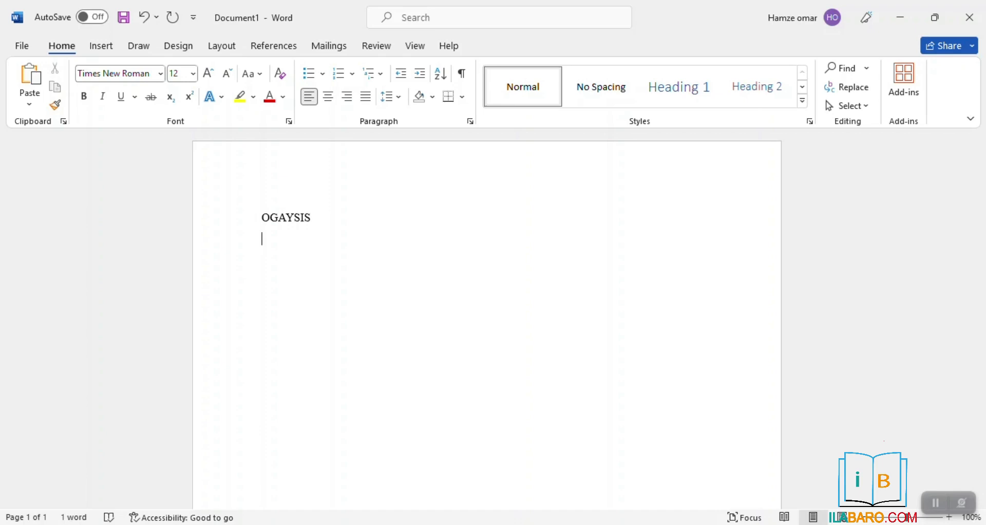
type("waxaa dhamaan la ogaysinaya bulshada ku nool xaafada 1")
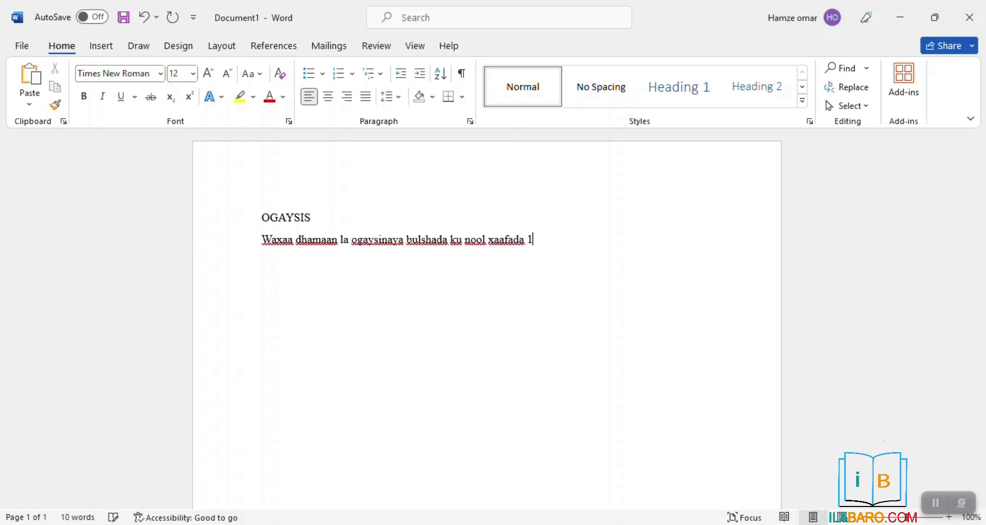
type("aad ee magalada jigjiga in ay jirto muxadaro ku saabsan ")
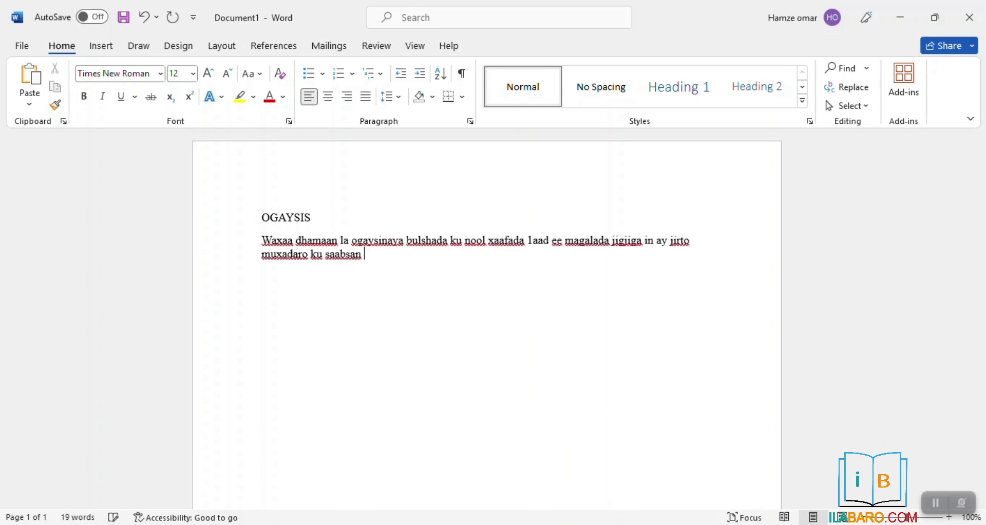
type("dhaqan ka suuban iyo xaqa jaarka waxaaa si sharafleh l a")
key("BackSpace")
key("BackSpace")
type("a idinka codsanayaa inaad kasoo qaybgashaaan ")
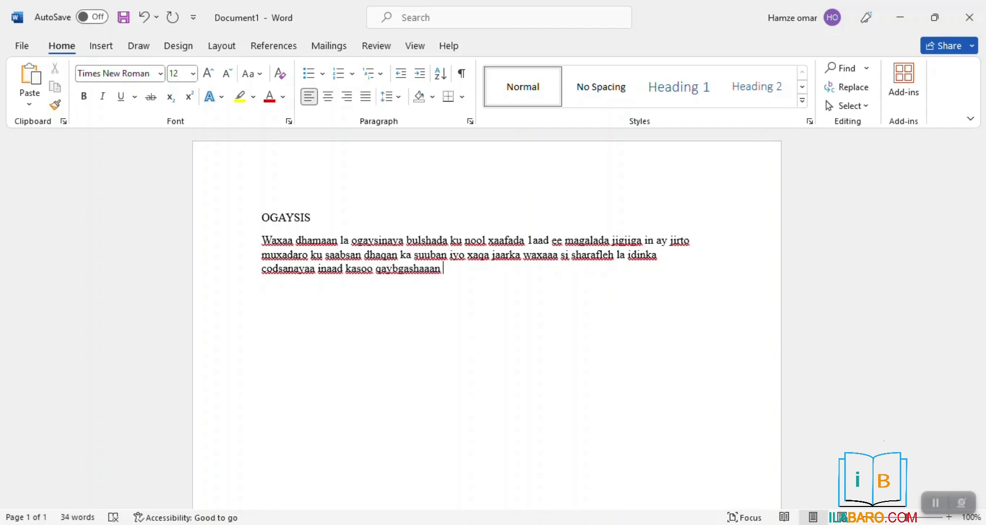
type("muxaadaradaas oo lagu qabanayo masjidka Cali h")
key("BackSpace")
key("BackSpace")
key("BackSpace")
key("BackSpace")
key("BackSpace")
key("BackSpace")
type("huda")
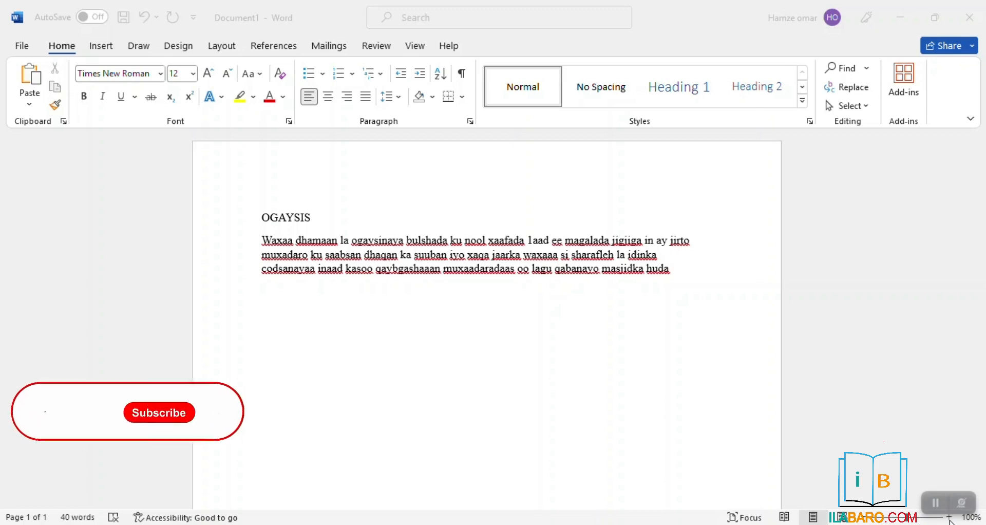
left_click_drag(908, 518, 913, 519)
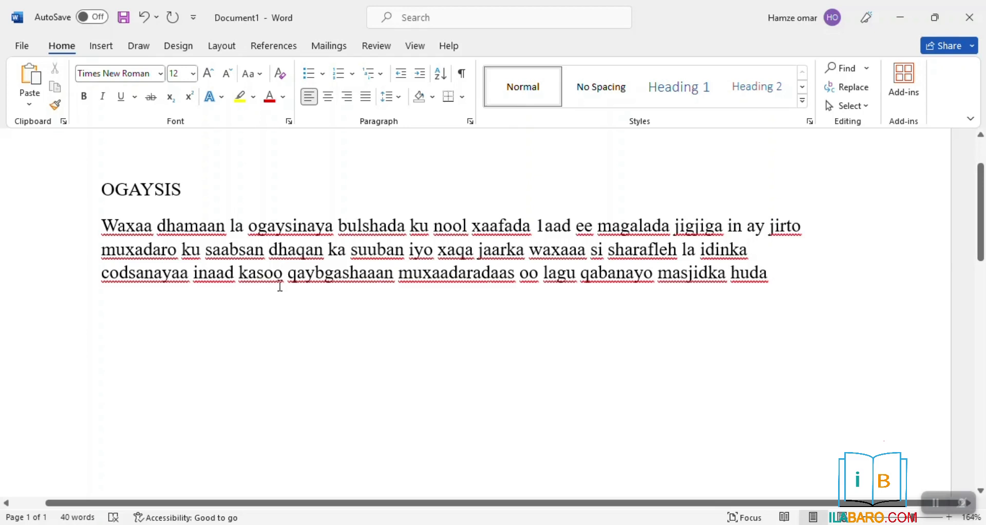
Add the line 'Goobta : masjidka huda' below the announcement paragraph
left_click(866, 518)
left_click(865, 518)
left_click(865, 518)
left_click(865, 518)
left_click(865, 518)
scroll(375, 191, "down", 2)
scroll(377, 192, "up", 3)
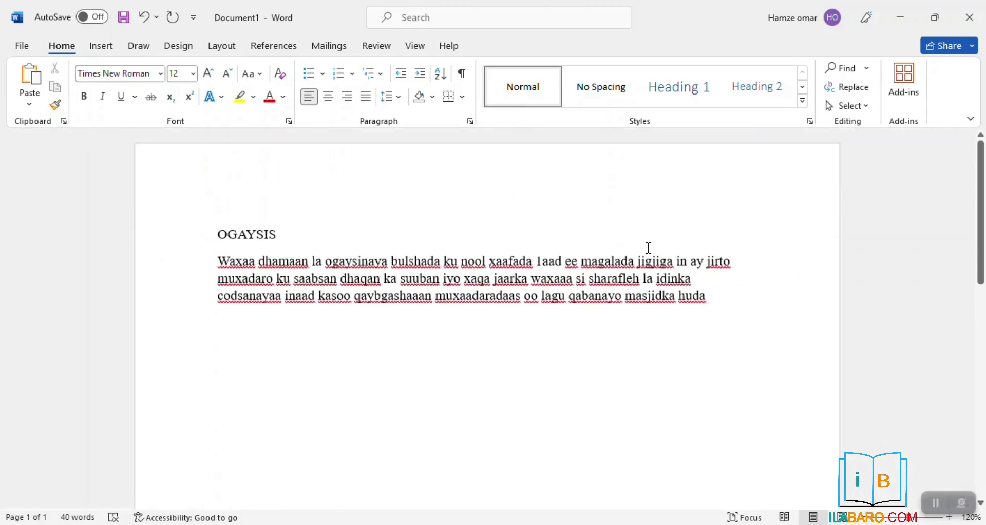
key("Return")
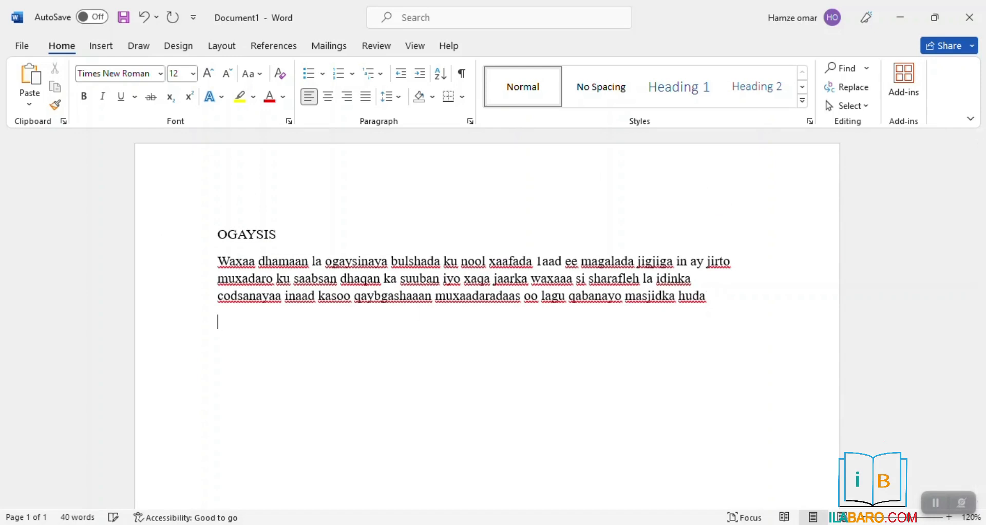
type("Goobta ")
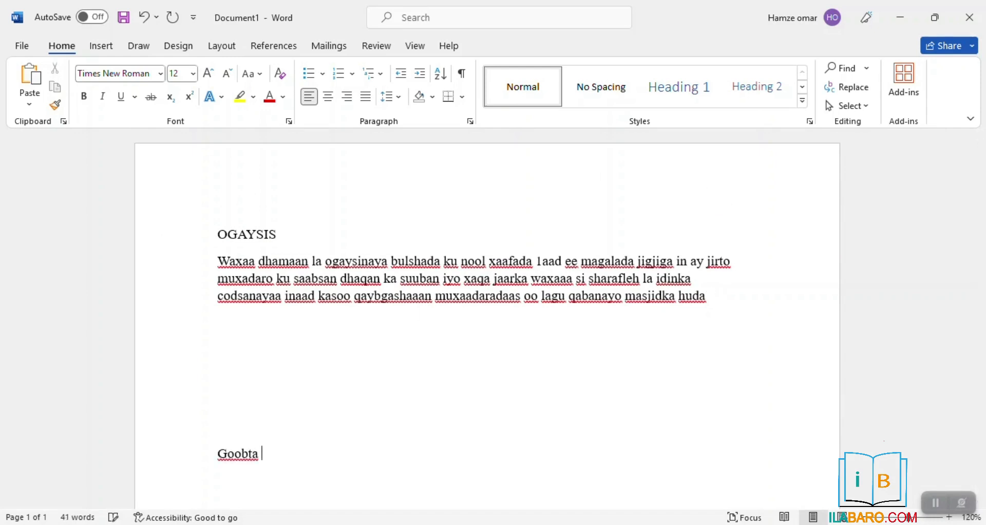
type(";")
key("BackSpace")
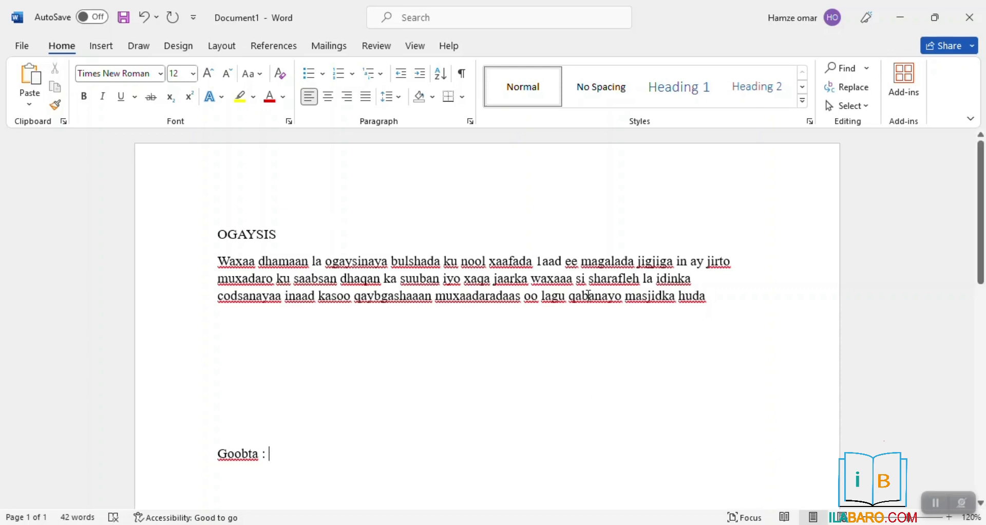
type("mas")
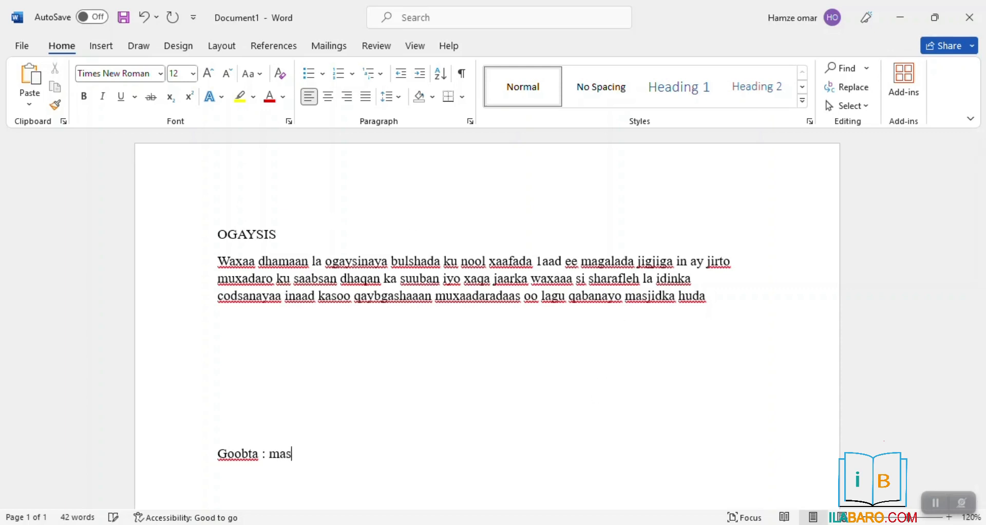
type("jidka huda")
Add the date line 'Taariikhda: 2/3/2024', delete the extra blank line, and select the last body line
key("Return")
type("taariikhda")
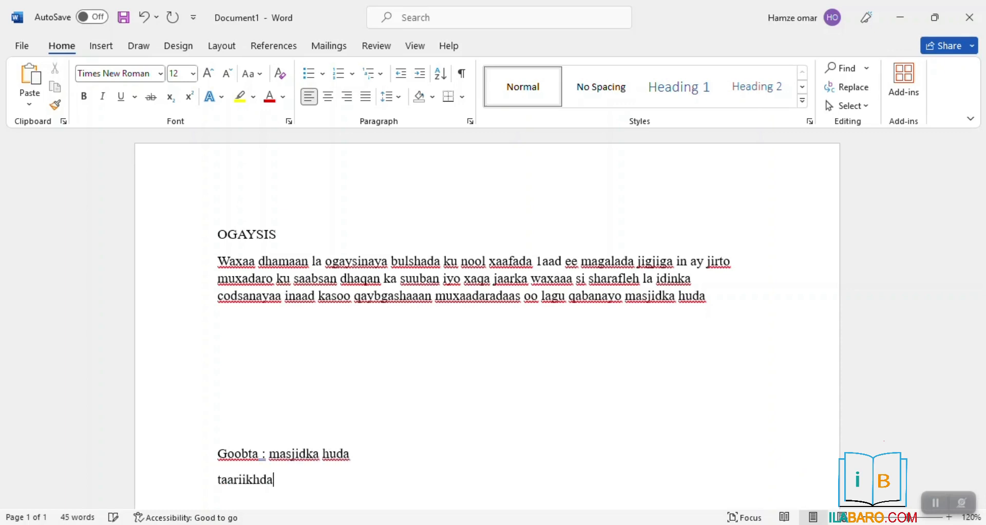
type(": ")
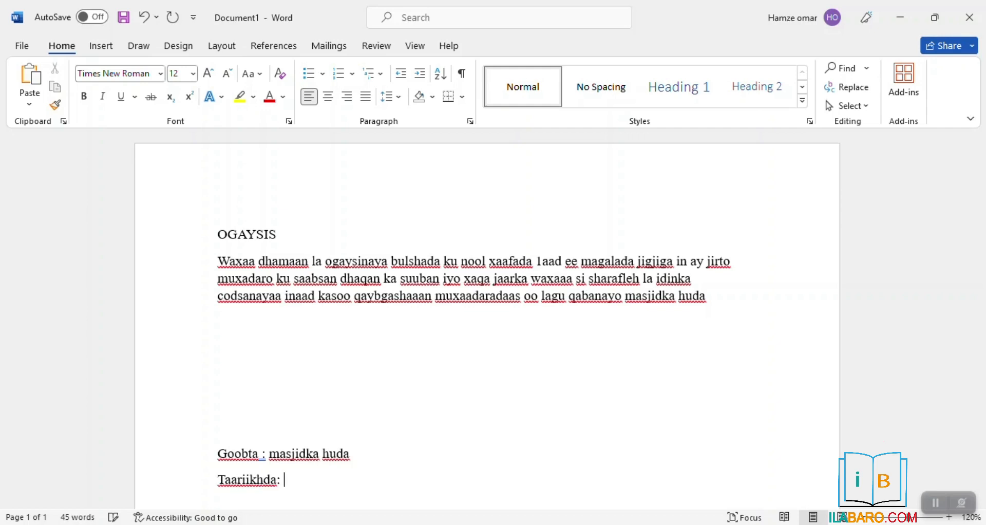
type("2/3/2024")
key("Return")
scroll(415, 334, "up", 1)
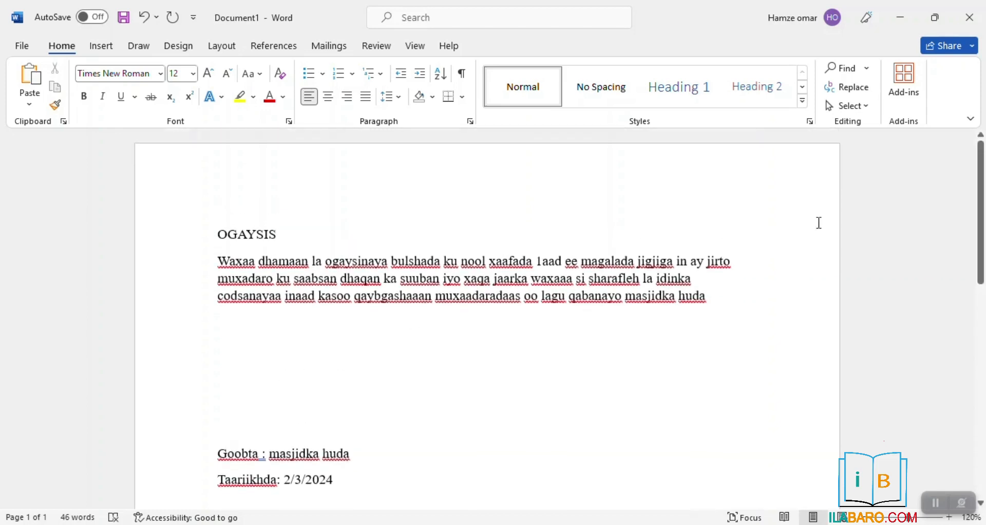
double_click(734, 307)
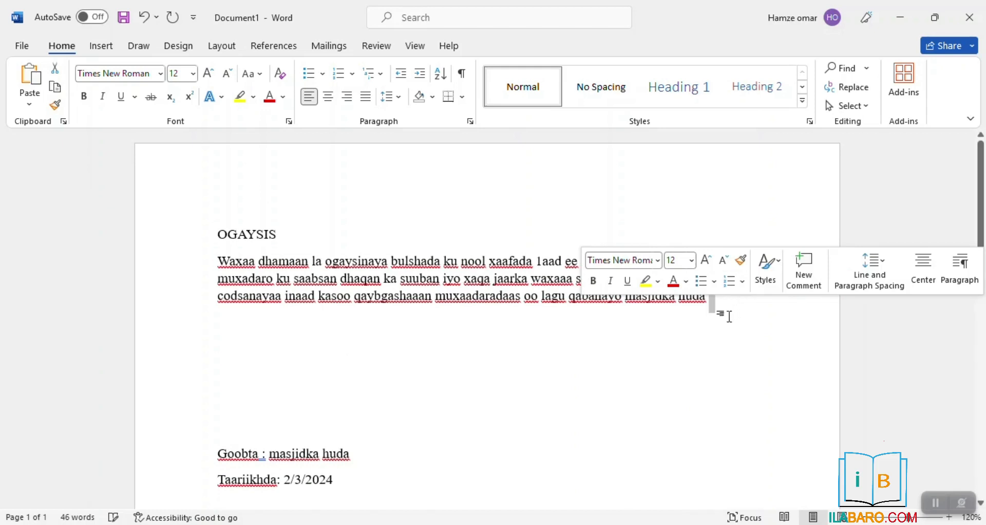
key("Delete")
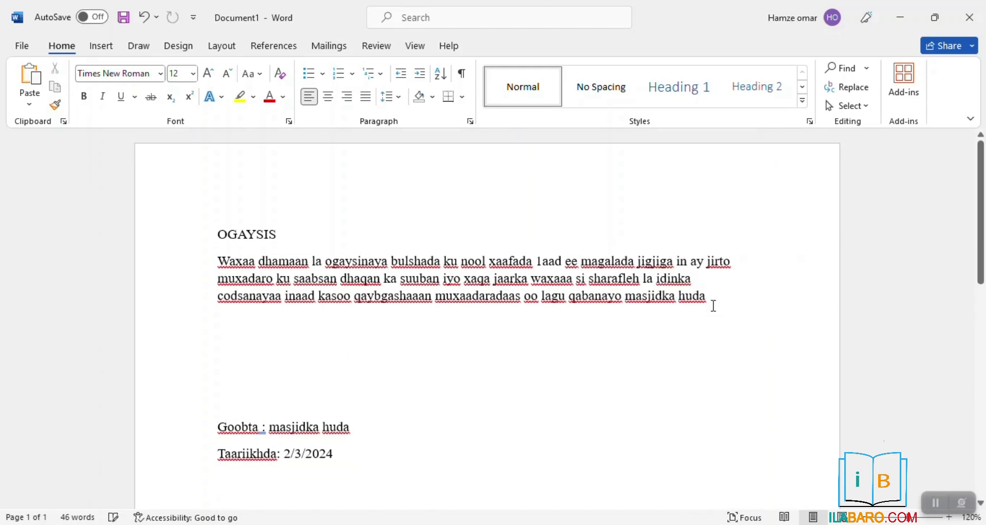
key("shift+Left")
key("shift+Up")
key("shift+Left")
Paste the copied closing sentence after 'huda' to repeat it, reaching 90 words
left_click(713, 306)
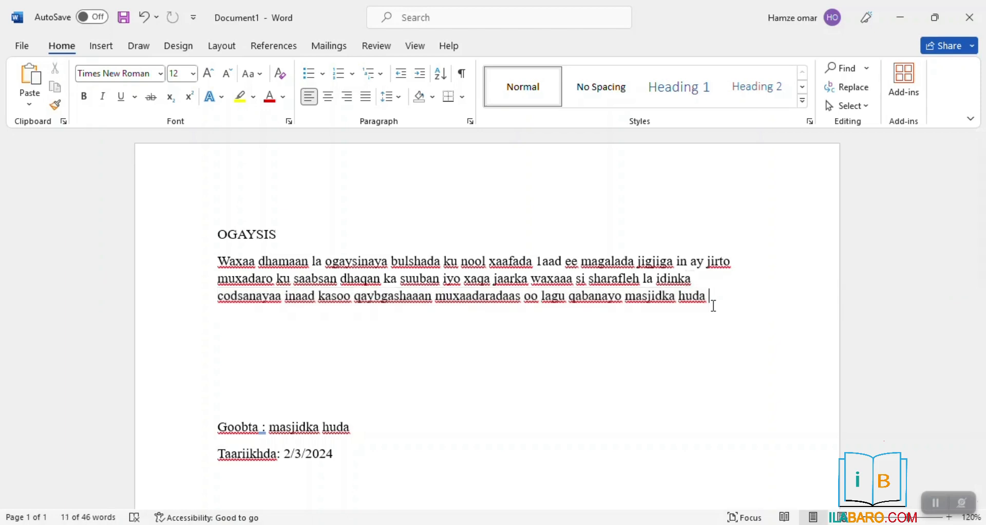
key("ctrl+v")
key("ctrl+v")
key("ctrl+v")
key("ctrl+v")
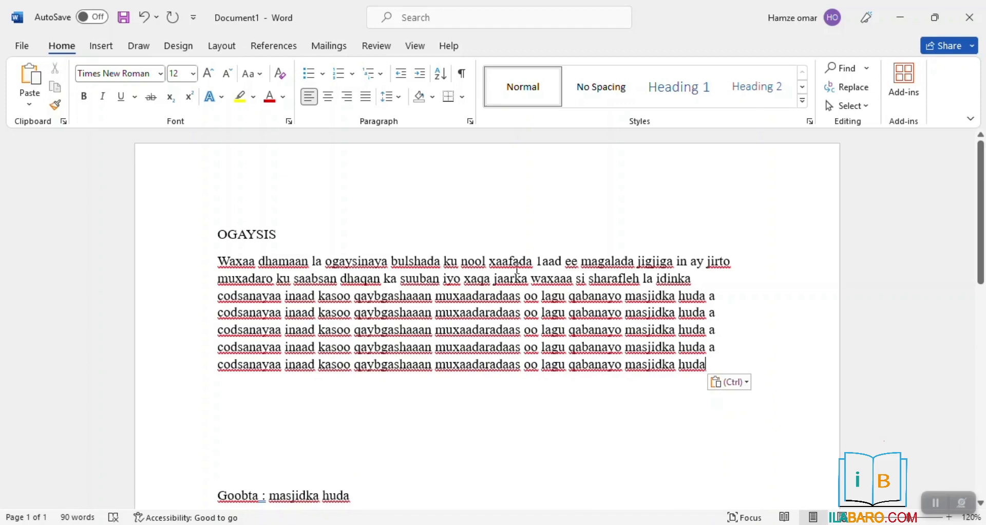
scroll(198, 400, "down", 2)
left_click(198, 400)
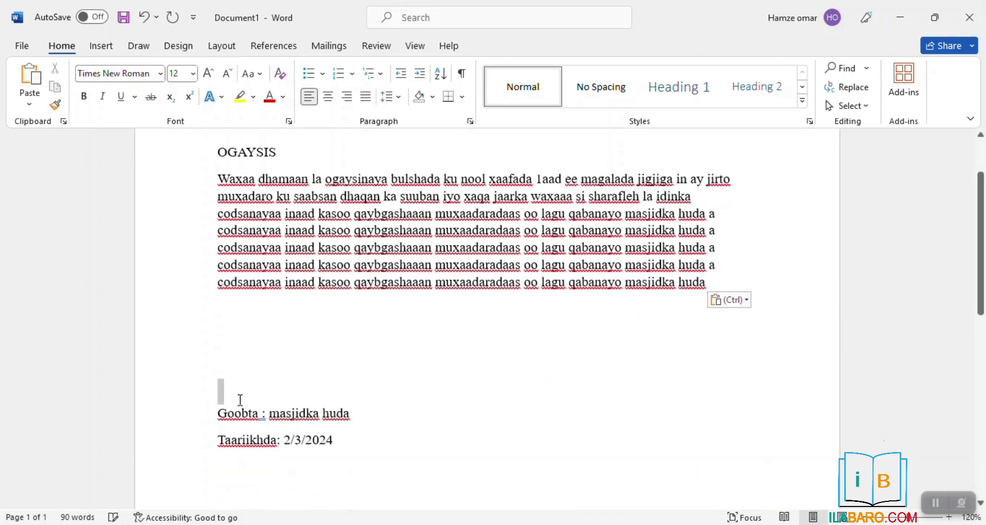
scroll(221, 390, "up", 2)
scroll(304, 309, "down", 2)
left_click_drag(981, 251, 979, 222)
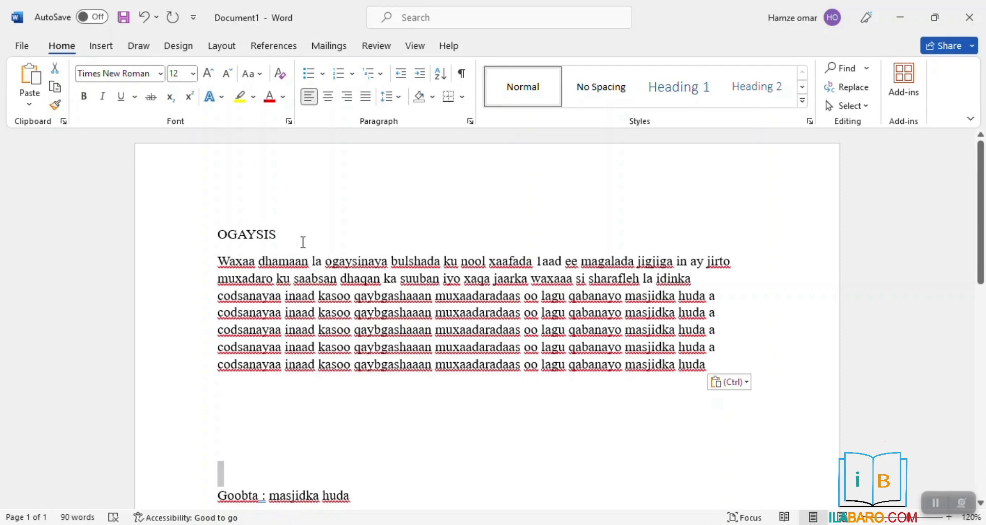
Set the heading in Algerian at 14 pt and correct it to OGAYSIIS
left_click_drag(295, 241, 187, 226)
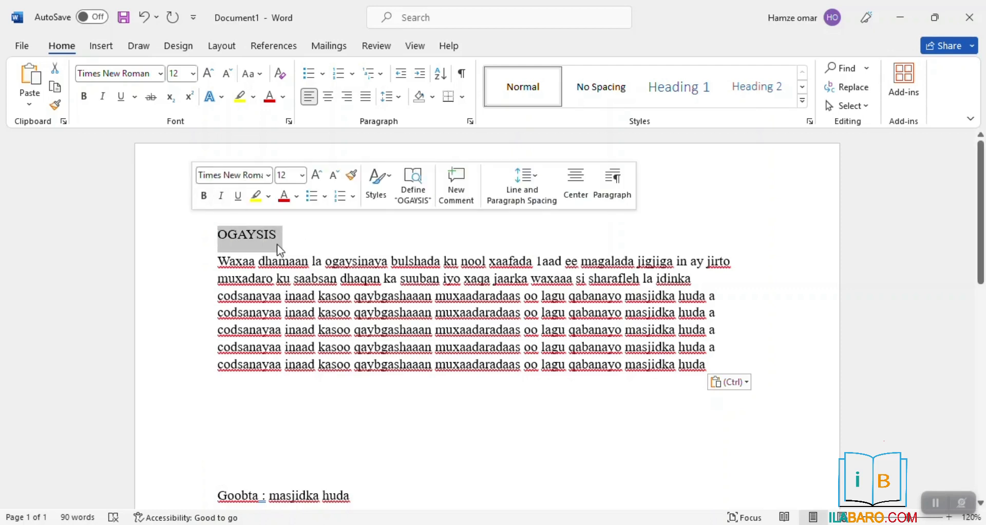
left_click(208, 73)
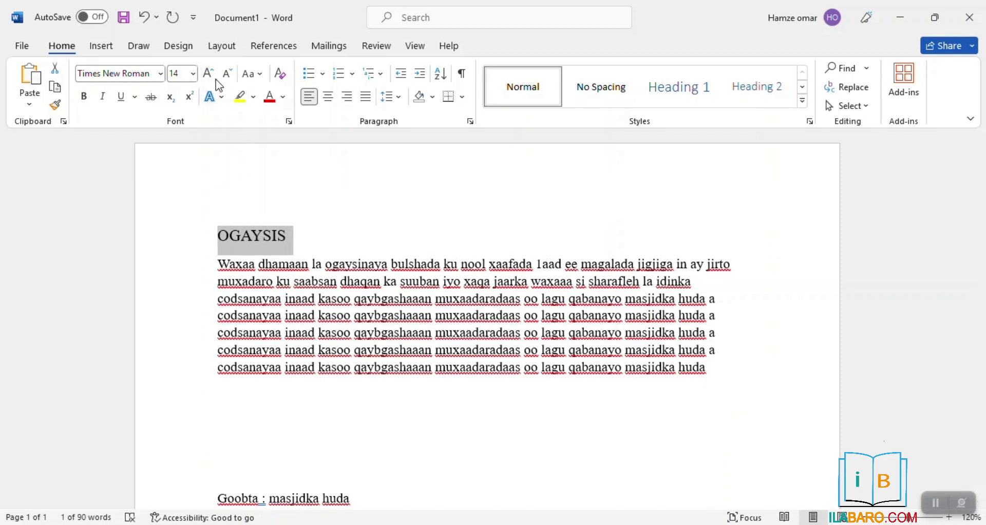
left_click(208, 74)
left_click(228, 74)
left_click(135, 74)
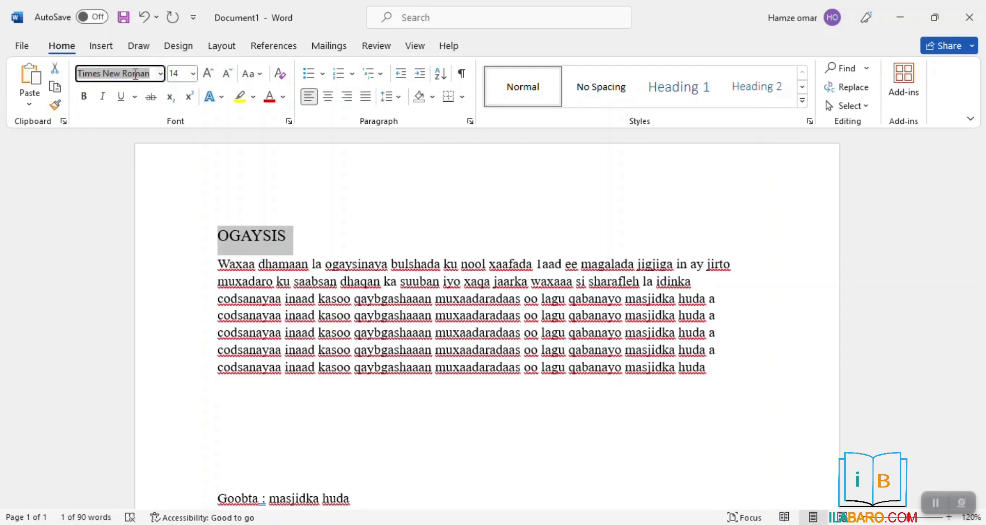
type("Al")
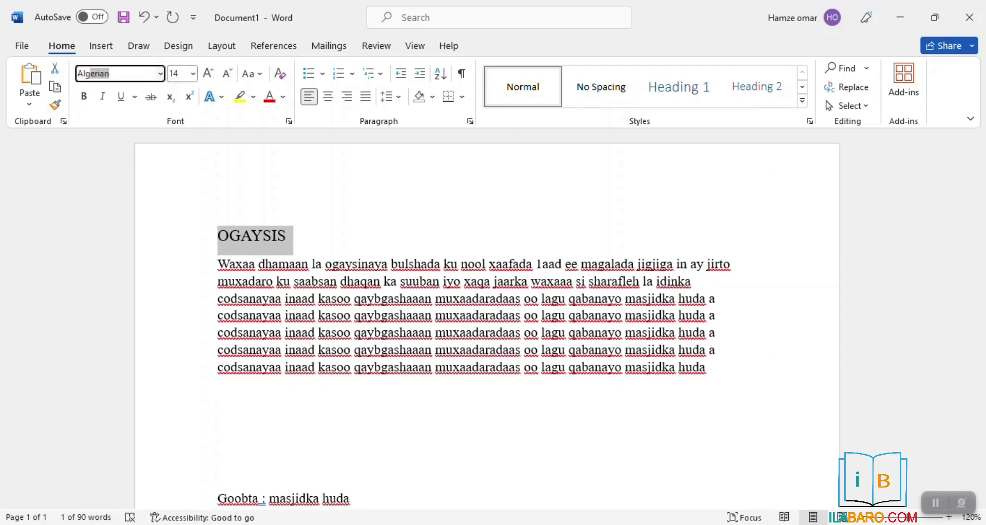
type("geb")
left_click(160, 73)
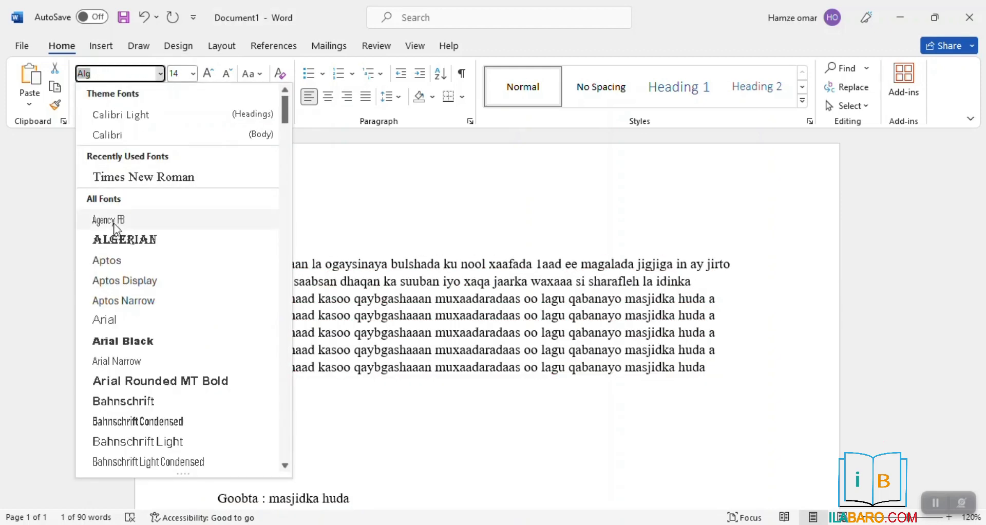
left_click(113, 238)
left_click(276, 239)
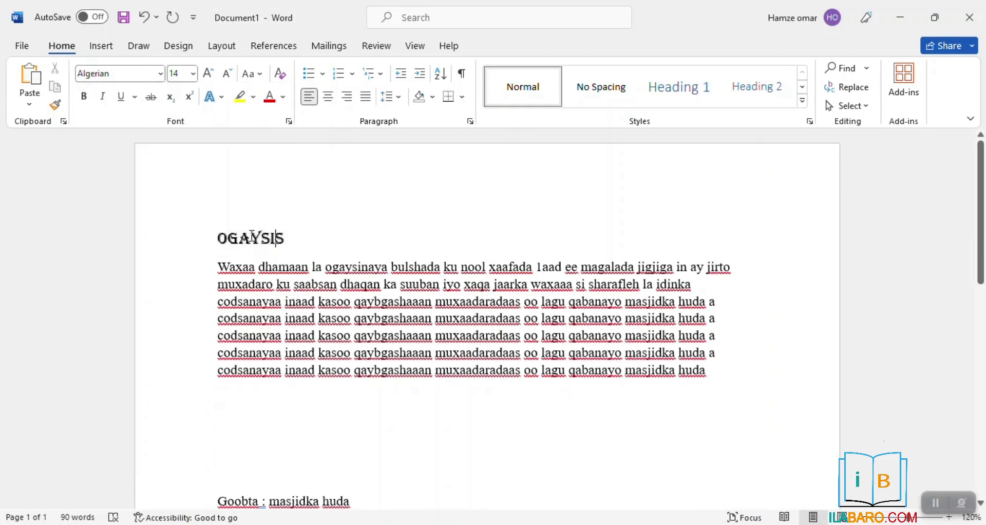
type("i")
Centre the heading and make it bold with a single underline, keeping 14 pt
left_click(329, 98)
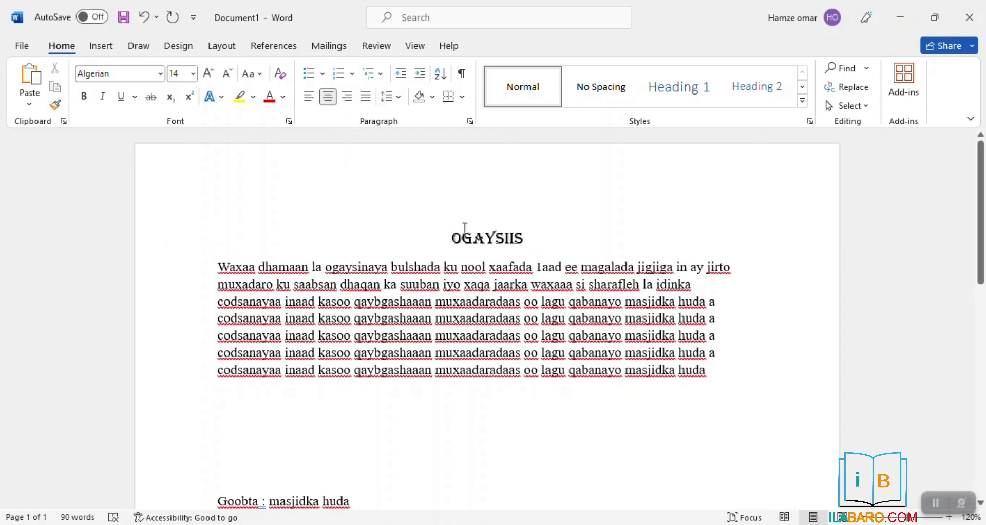
left_click(209, 74)
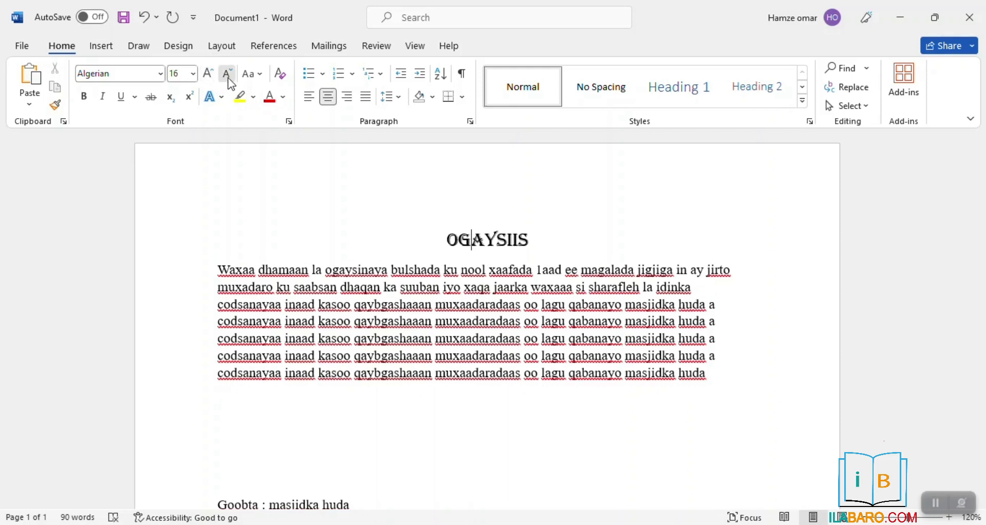
left_click(228, 77)
left_click(82, 99)
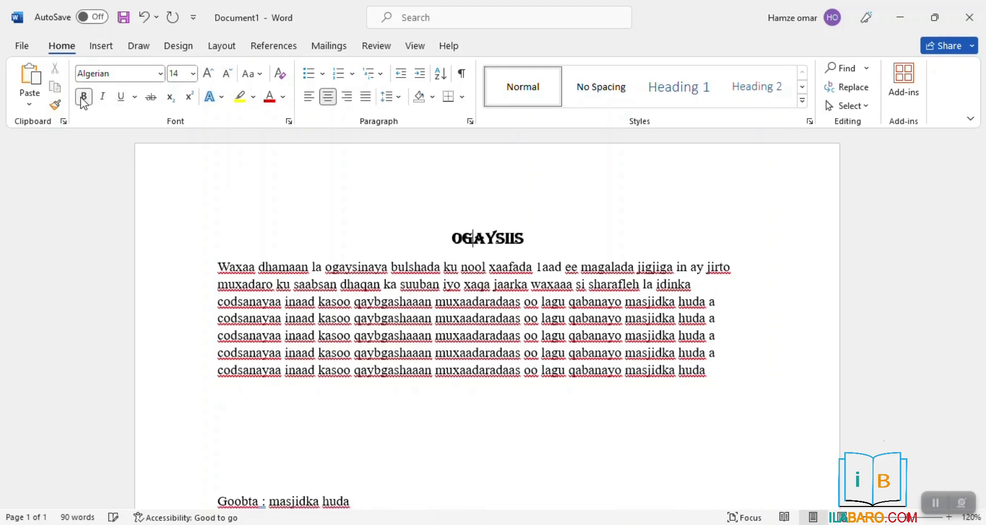
left_click(120, 97)
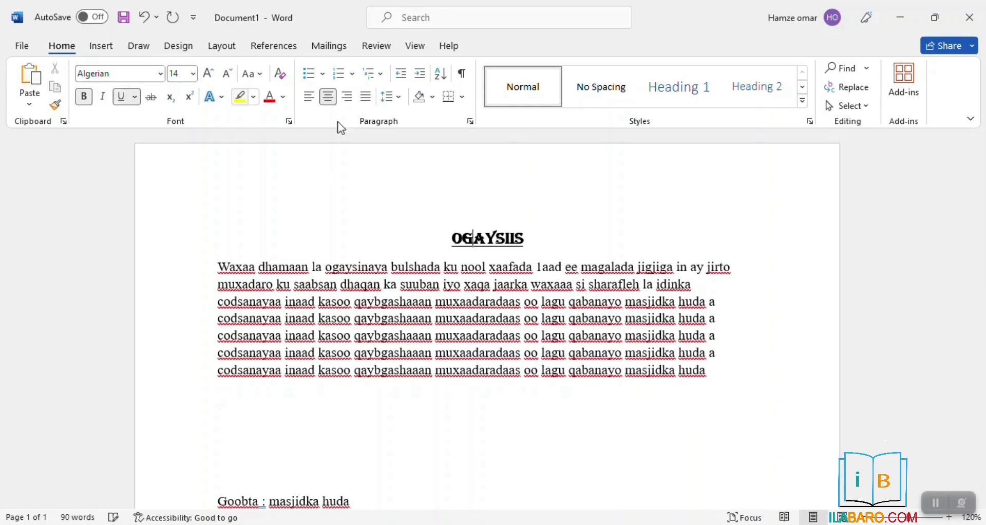
left_click(135, 97)
left_click(147, 156)
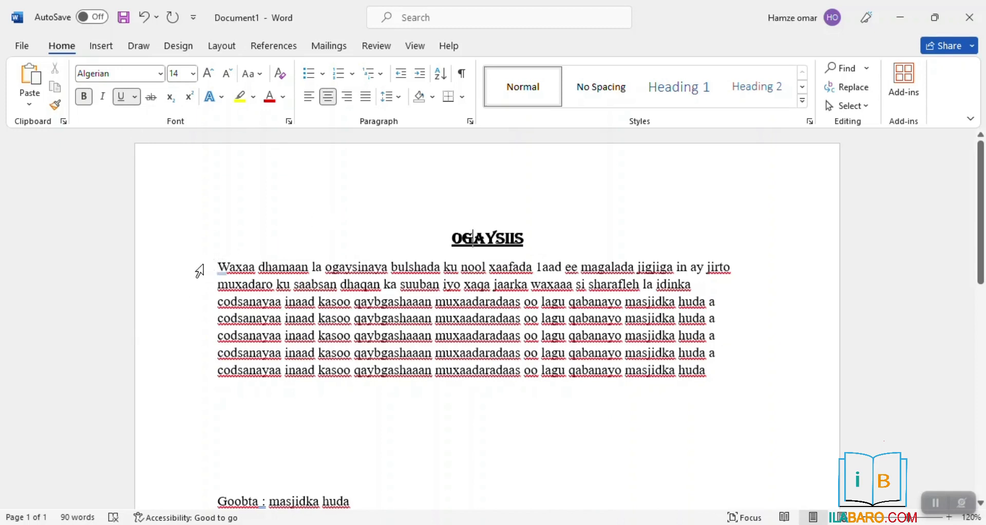
left_click(199, 271)
left_click(679, 303)
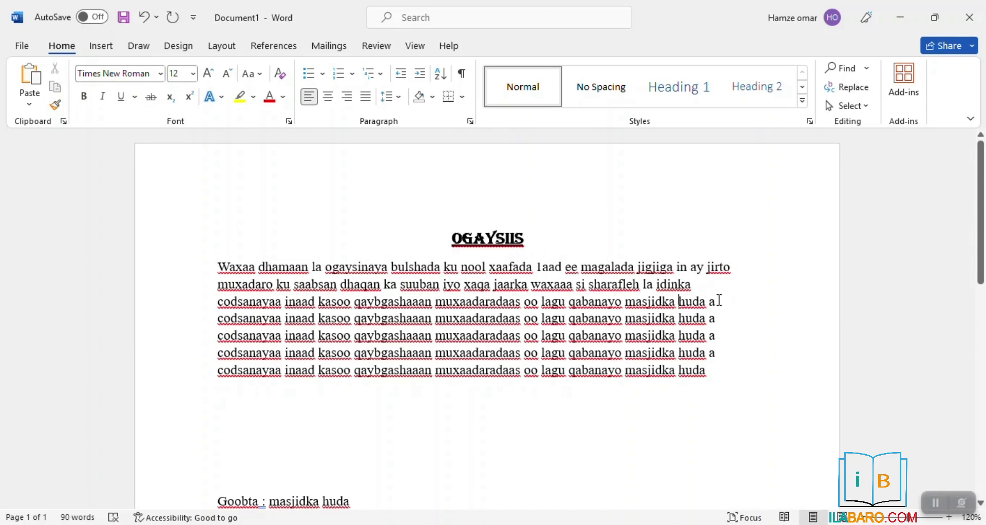
Justify the heading and announcement paragraph between the margins
left_click_drag(723, 383, 222, 257)
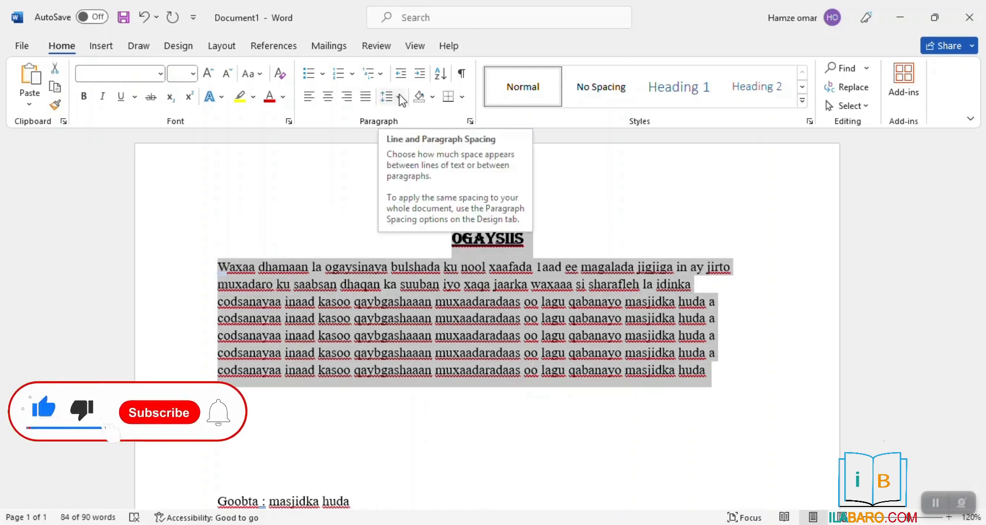
left_click(369, 99)
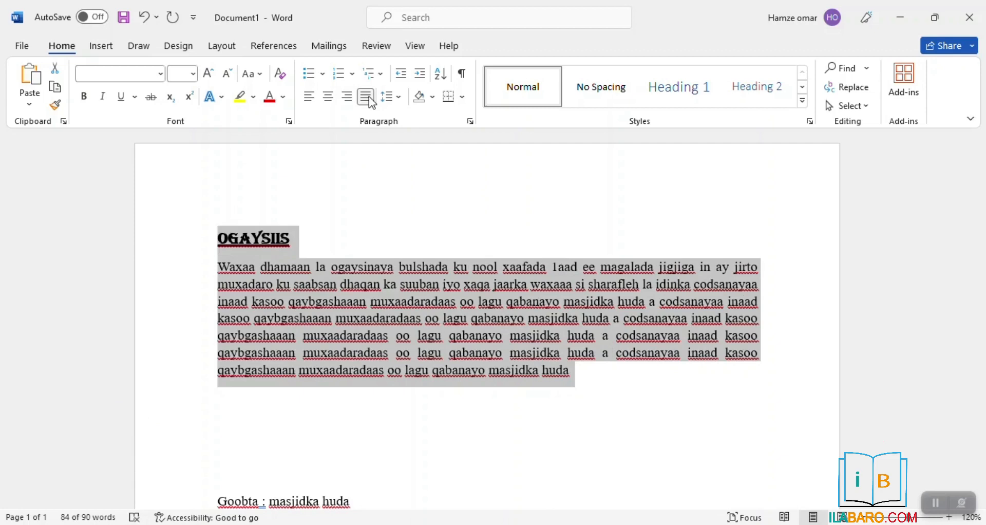
left_click(330, 238)
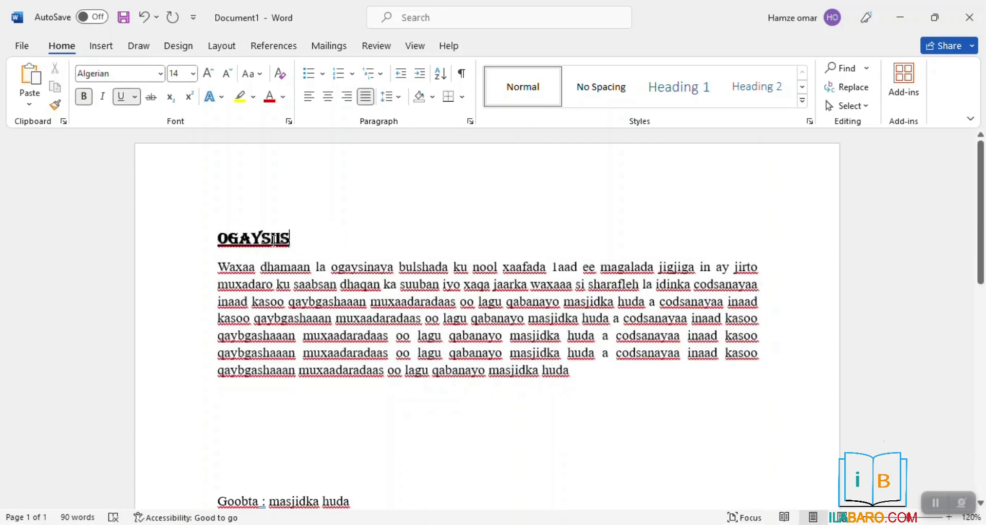
left_click(211, 244)
left_click(218, 241)
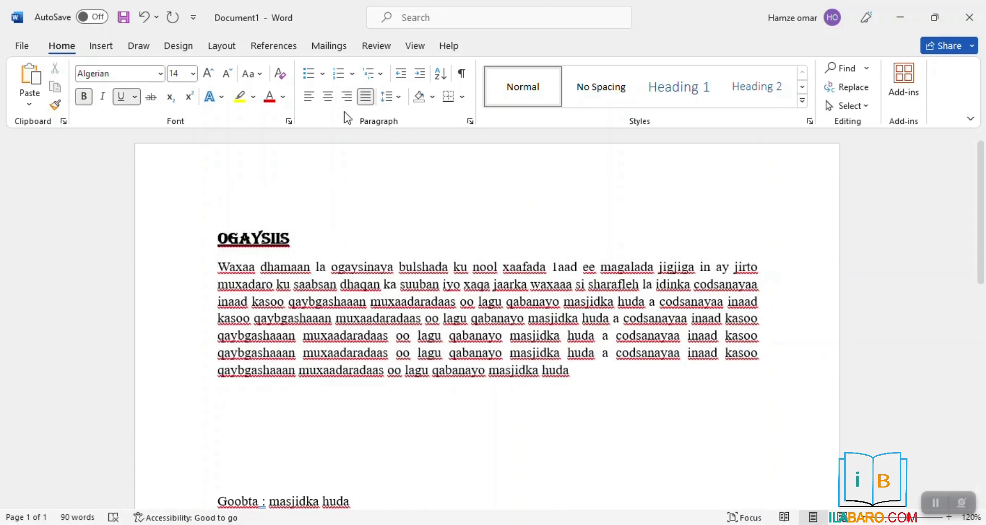
Re-centre the OGAYSIIS heading and end the paragraph with a full stop after 'huda'
left_click(329, 97)
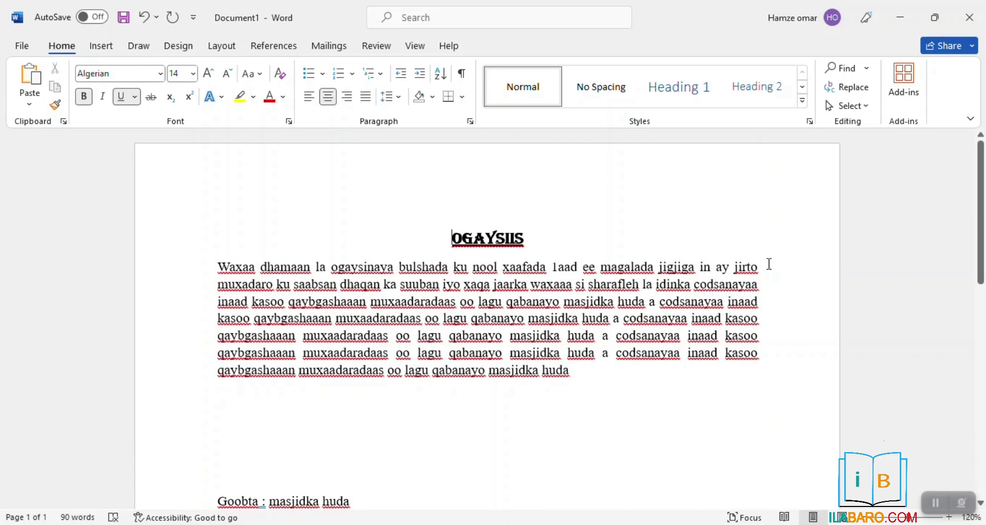
key("ctrl+z")
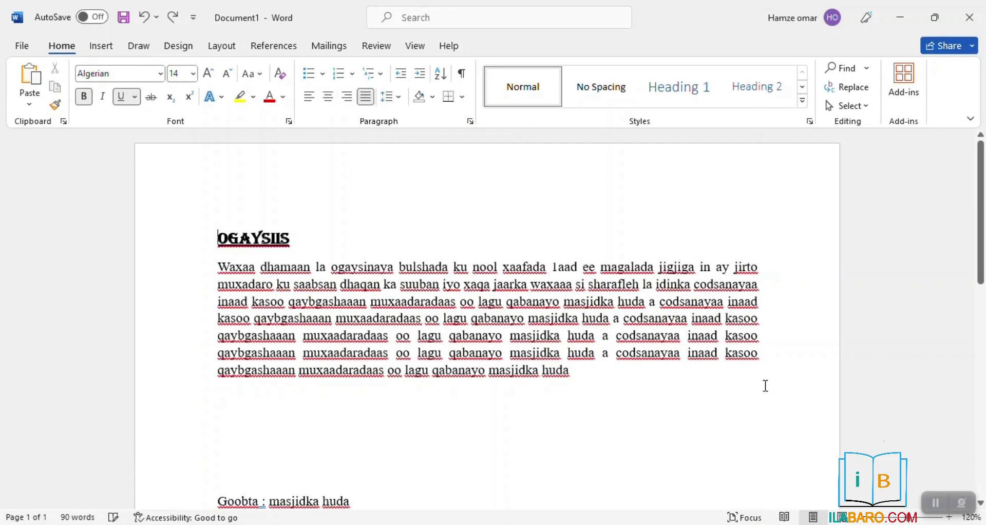
key("ctrl+z")
key("ctrl+j")
key("ctrl+y")
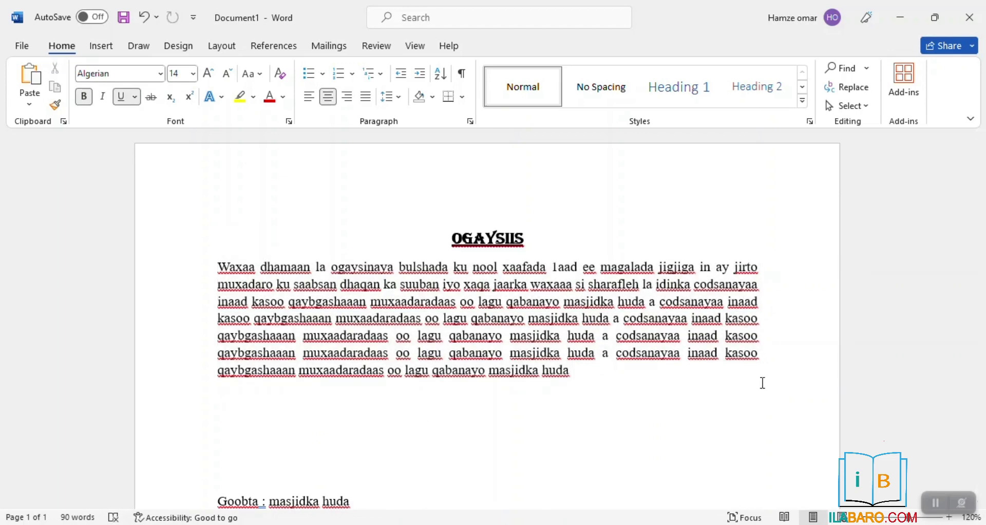
left_click(613, 384)
type(".")
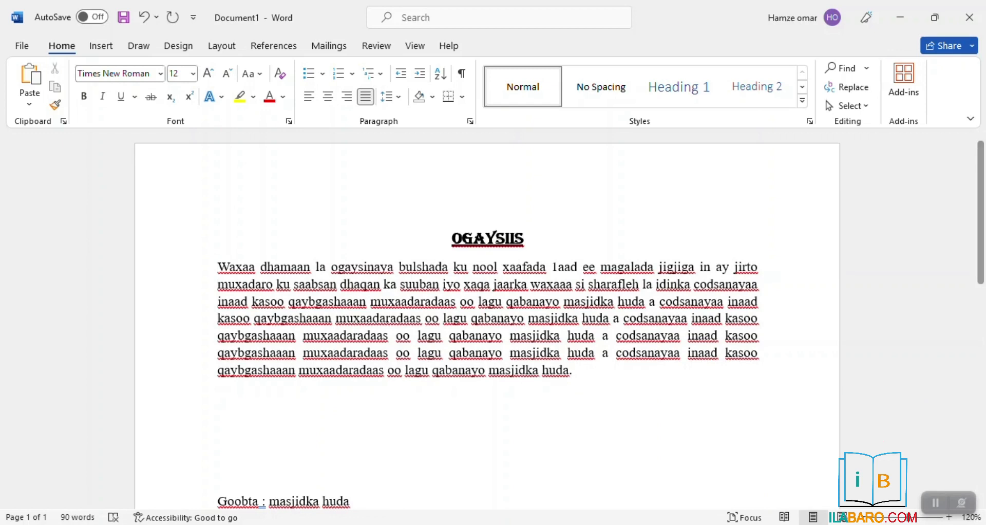
Right-align the 'Goobta : masjidka huda' place line and the 'Taariikhda: 2/3/2024' date line
scroll(488, 318, "down", 3)
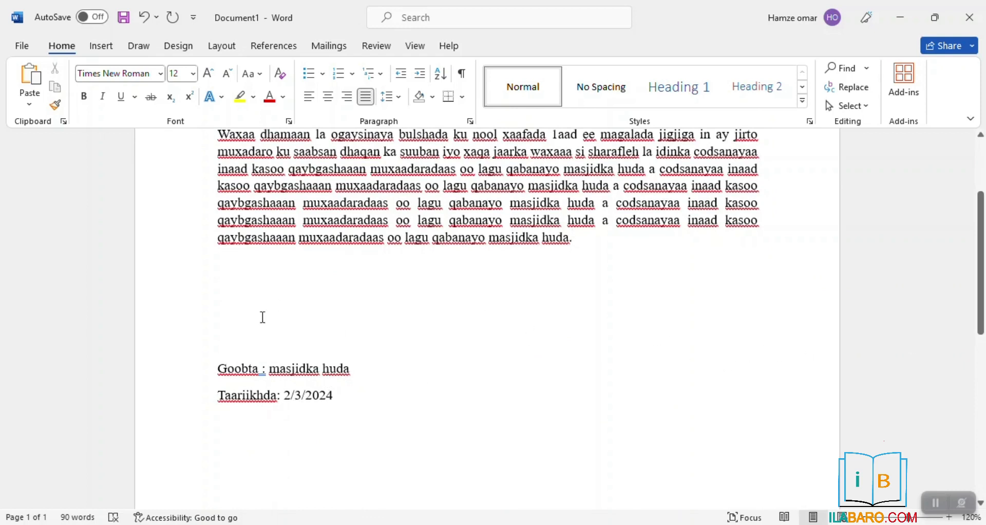
left_click(219, 368)
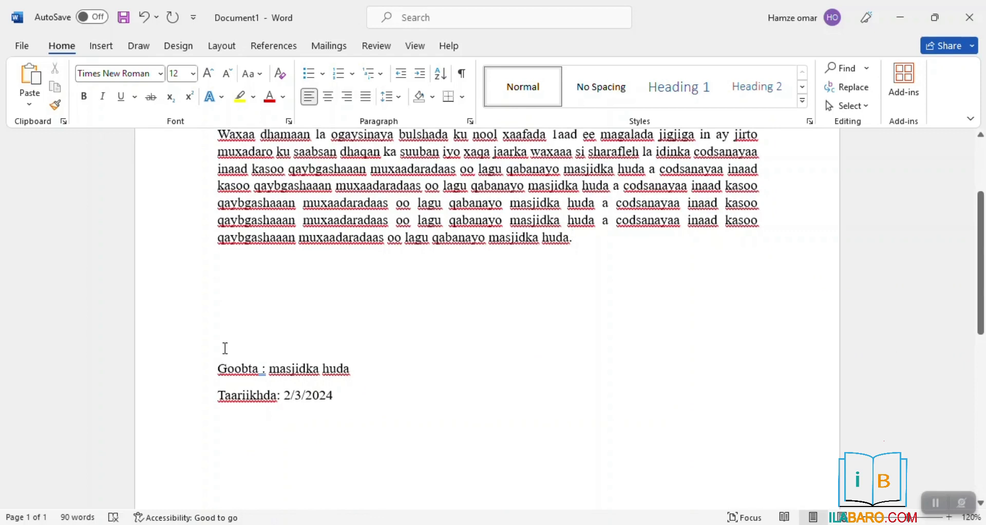
left_click(351, 103)
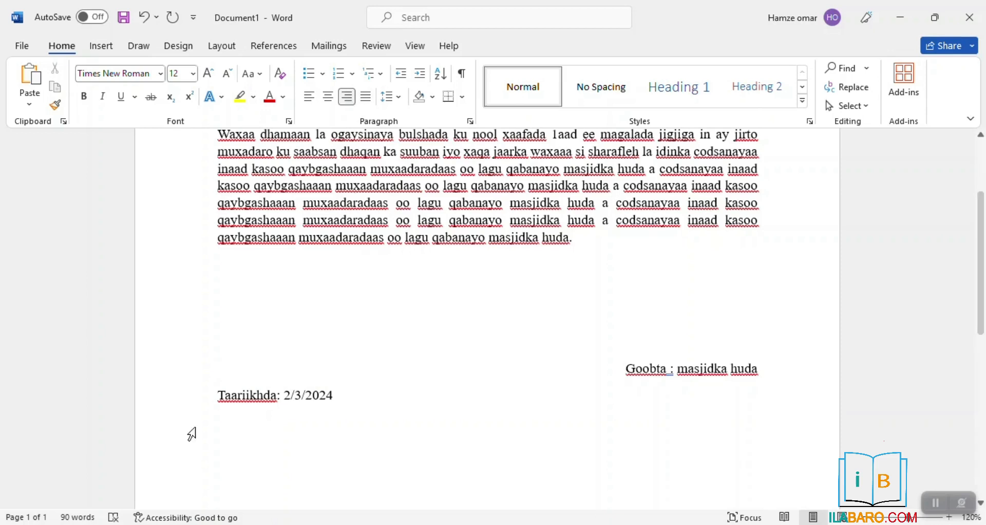
left_click(218, 394)
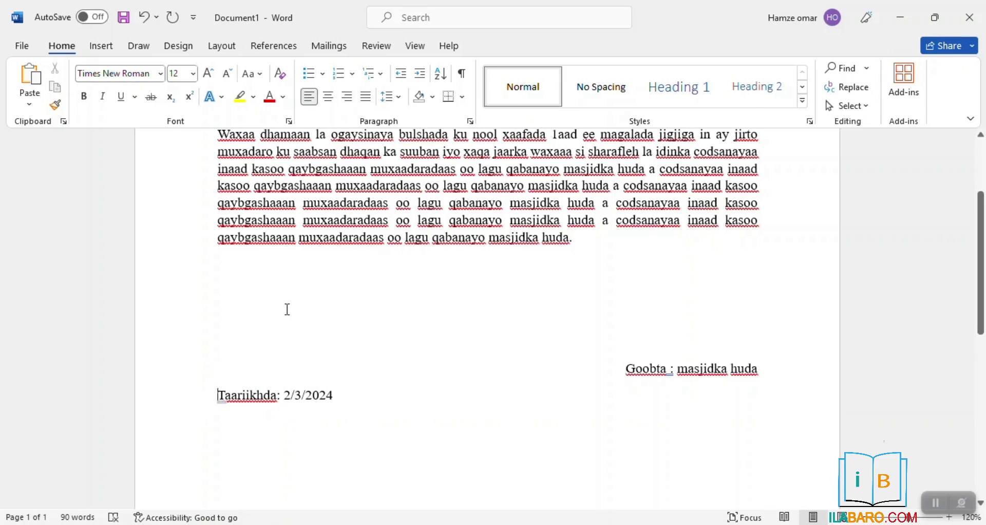
left_click(353, 99)
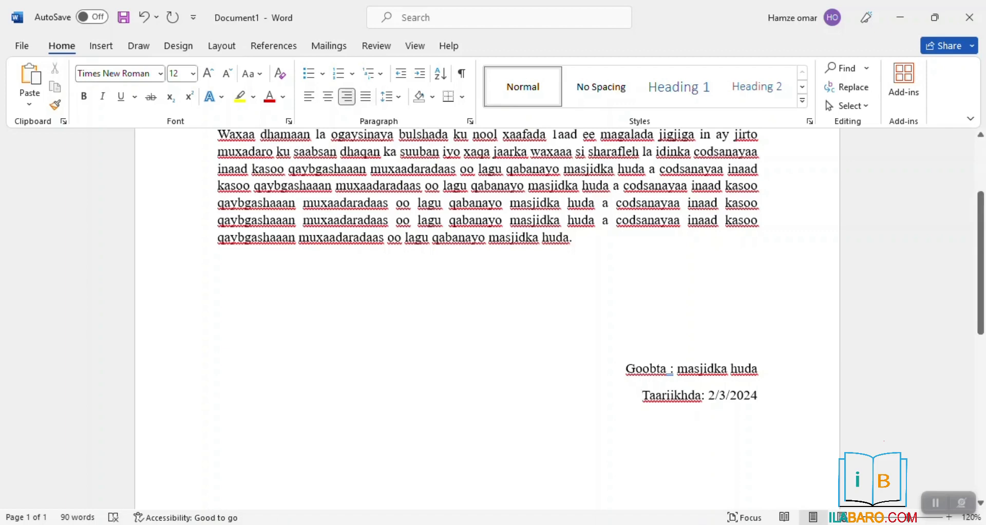
scroll(966, 403, "down", 5)
scroll(966, 403, "down", 3)
scroll(964, 424, "up", 8)
scroll(486, 308, "down", 1)
Add the line 'Culimada kasoo qaybgalaysa muxadarada' below the paragraph
left_click(636, 366)
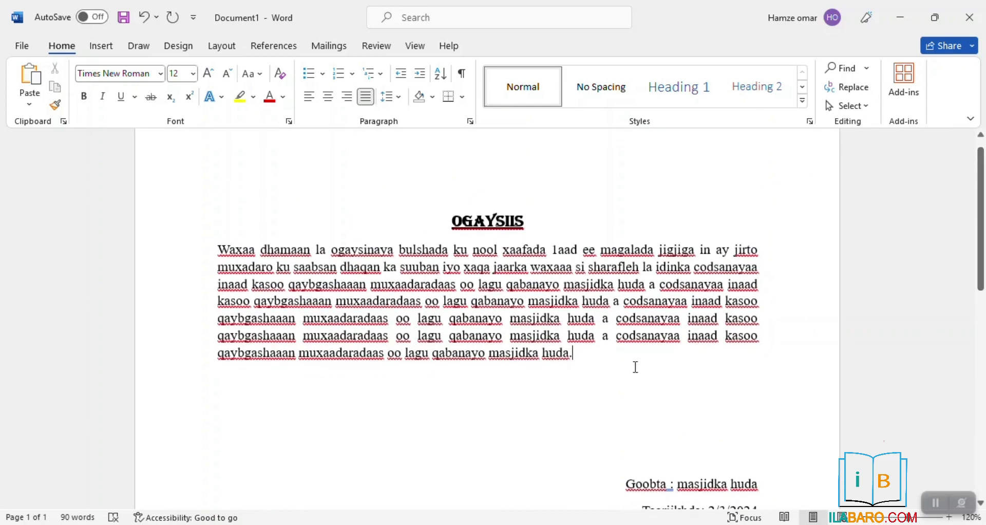
key("Return")
type("C")
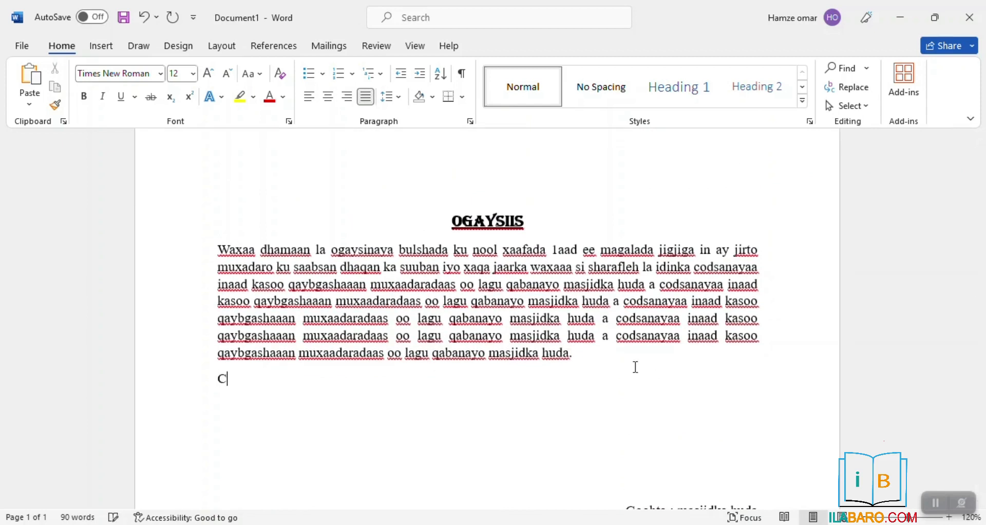
type("ulimada ")
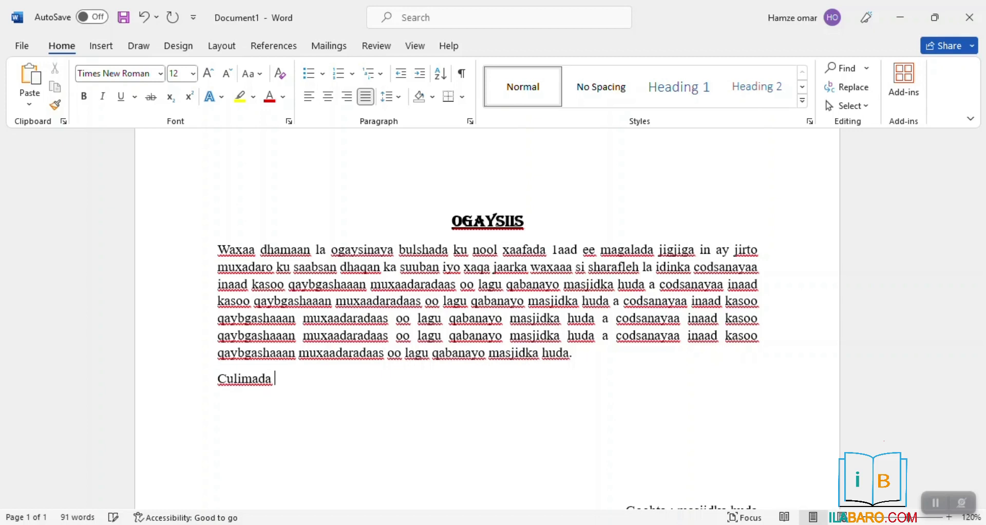
type("kasoo qaybgalaysa m")
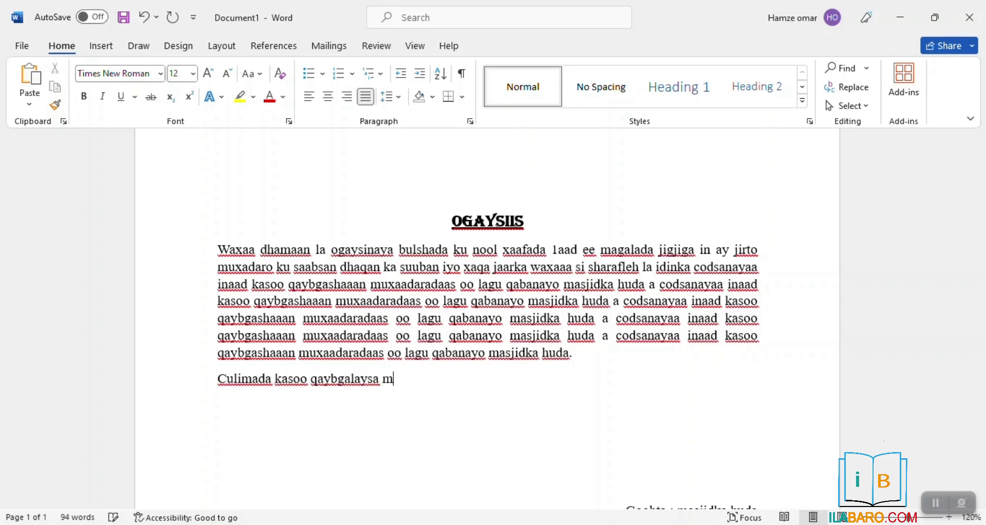
type("uxadarada")
List seven scholar names beneath it, one per line, each prefixed 'Sheikh'
key("Return")
type("Sheikh shibli")
key("Return")
type("Sheikh umal")
key("Return")
type("Sheikh mustafe")
key("Return")
type("Sheikh dirir")
key("Return")
type("Sheikh ")
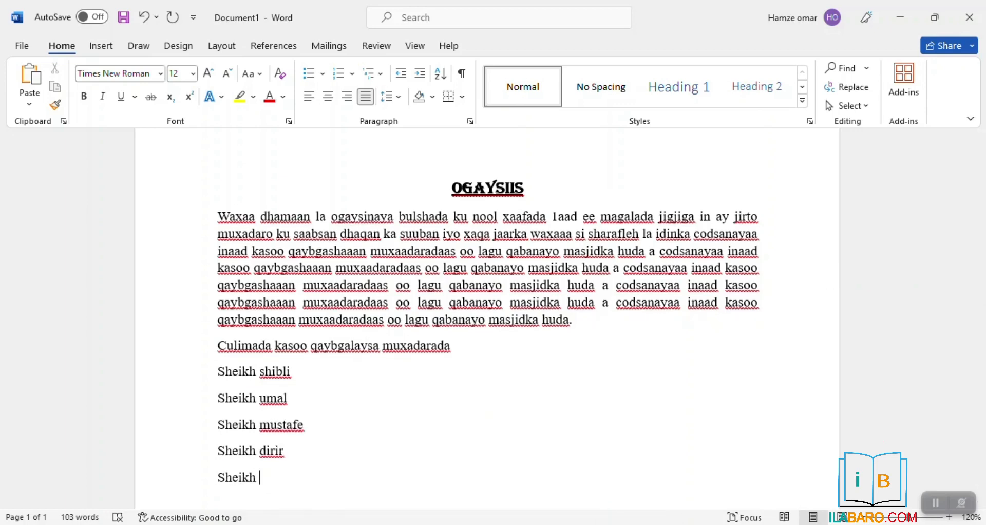
type("barbaraawi")
key("Return")
key("Return")
scroll(414, 358, "down", 10)
scroll(416, 358, "up", 10)
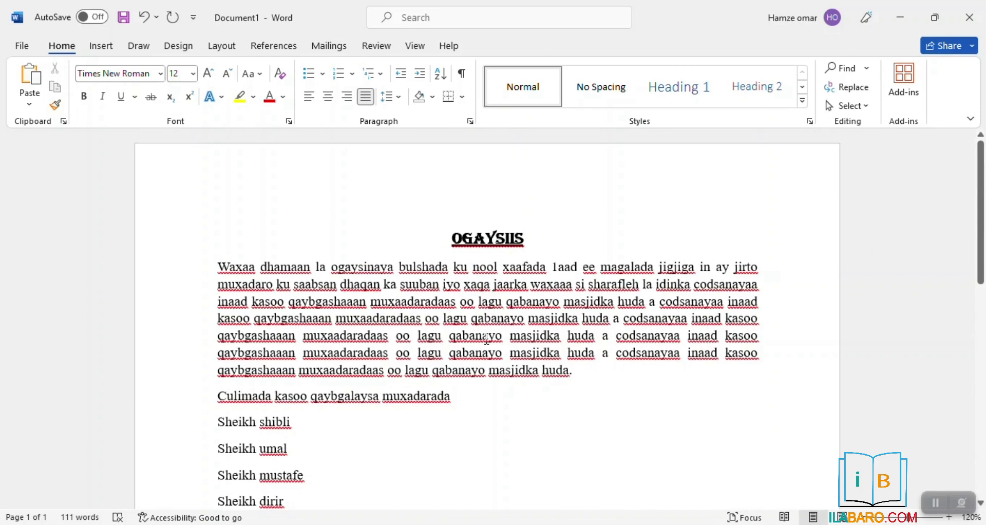
scroll(496, 305, "down", 2)
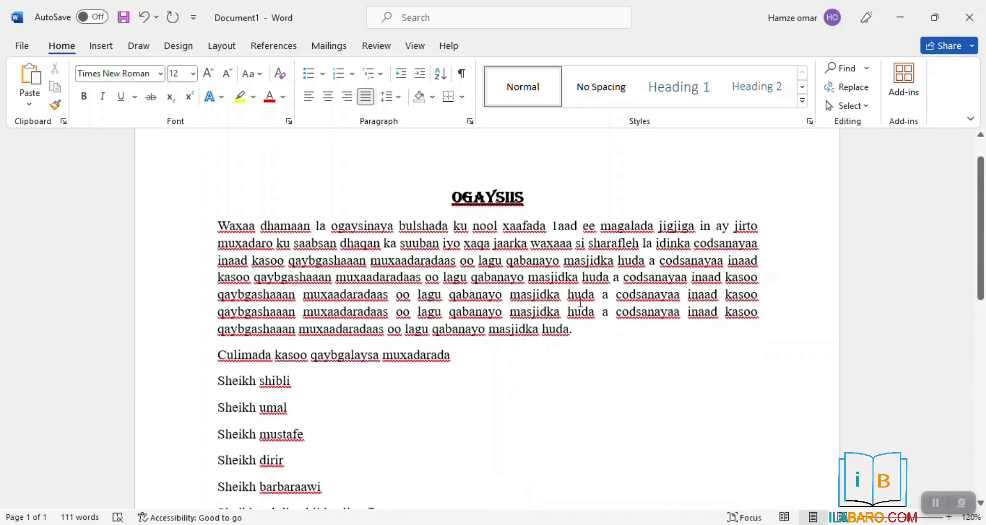
Make the 'Culimada kasoo qaybgalaysa muxadarada' line bold and underlined, with no italic
left_click(219, 355)
left_click_drag(453, 352, 220, 355)
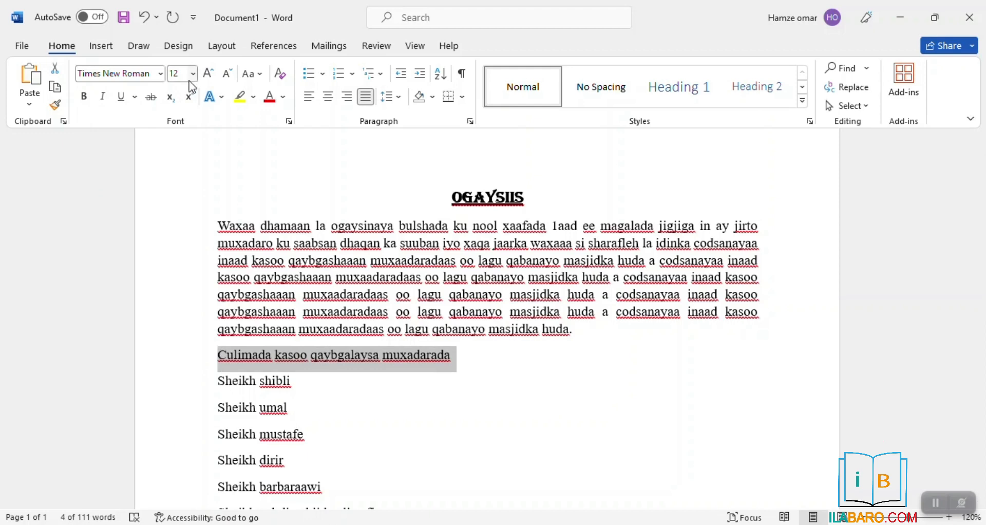
left_click(85, 96)
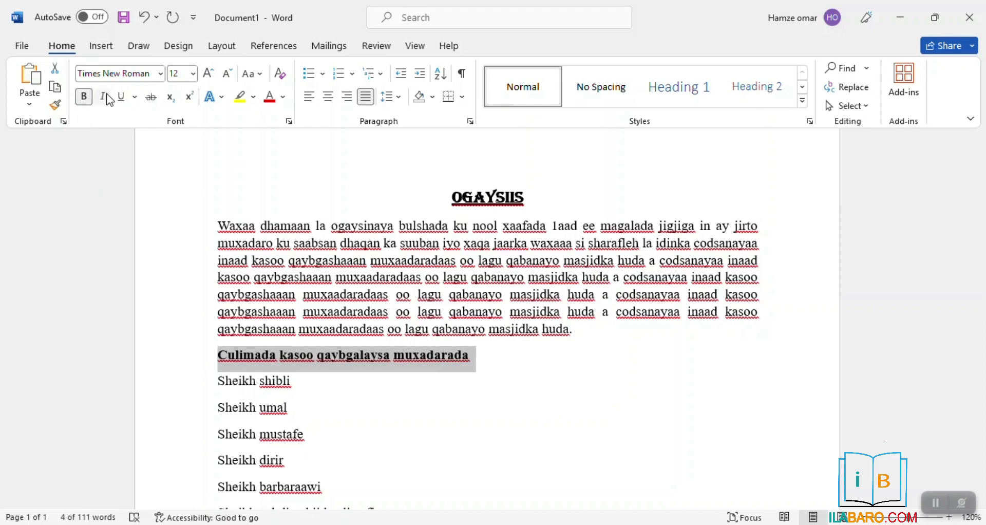
left_click(120, 98)
left_click(119, 98)
left_click(102, 101)
left_click(103, 101)
left_click(414, 354)
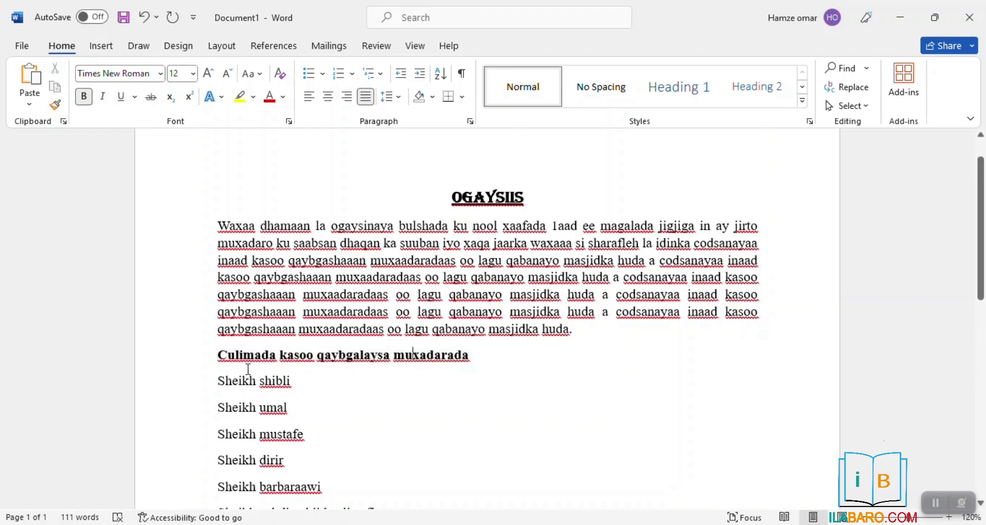
Select the seven Sheikh name lines below the Culimada line
left_click(210, 384)
left_click(224, 381)
left_click_drag(214, 380, 372, 470)
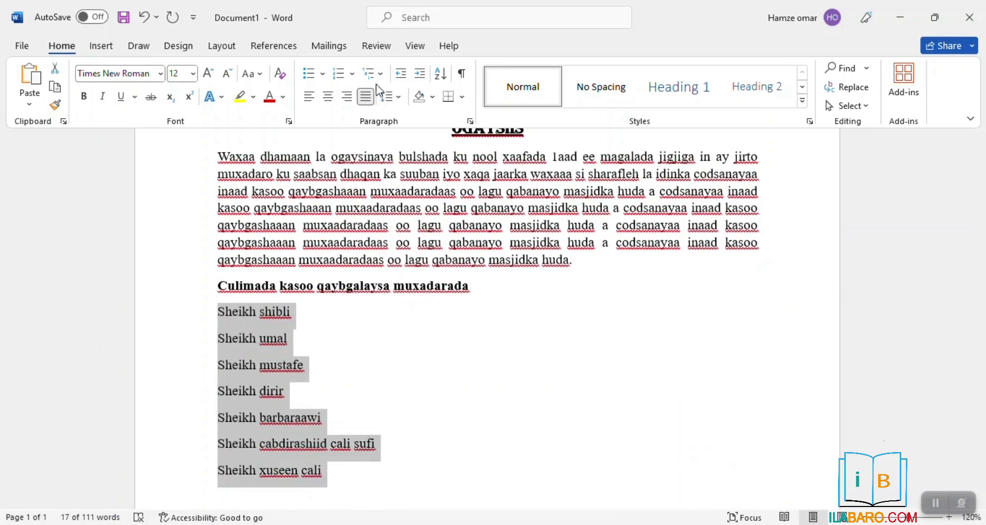
Mark the Sheikh names with arrow bullets, keeping the list justified
left_click(323, 74)
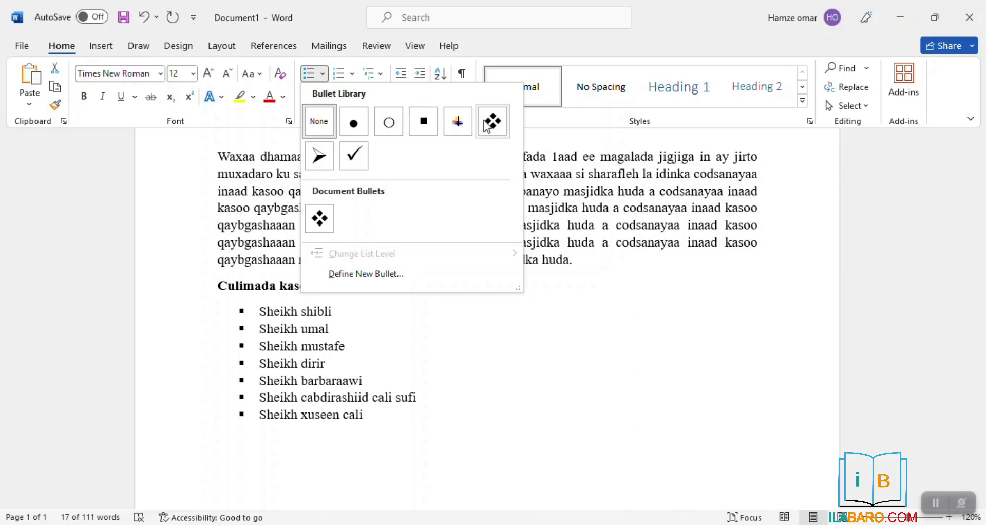
left_click(343, 74)
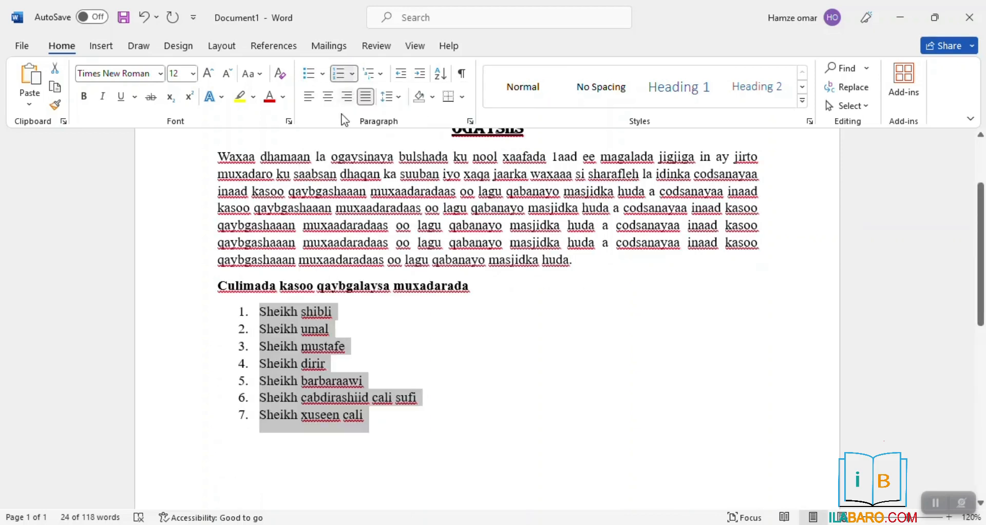
left_click(323, 74)
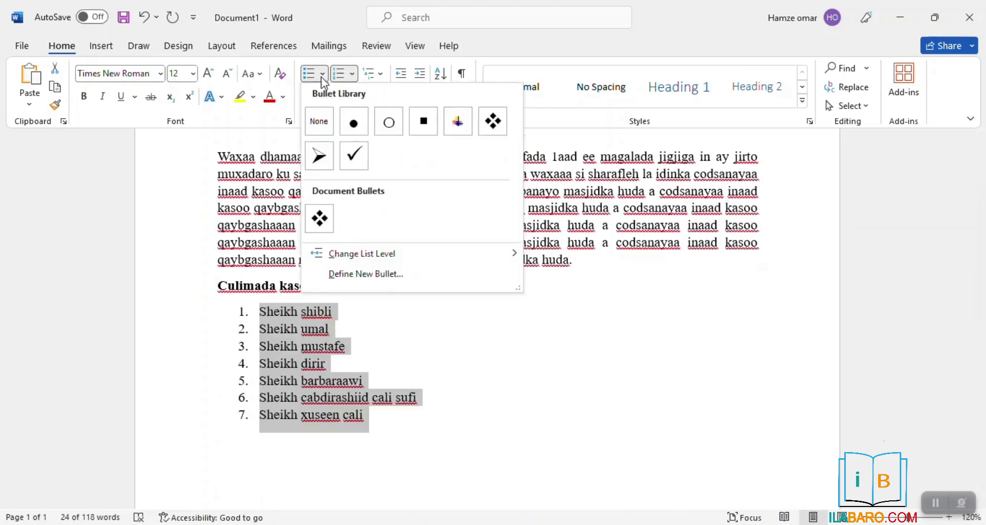
left_click(323, 152)
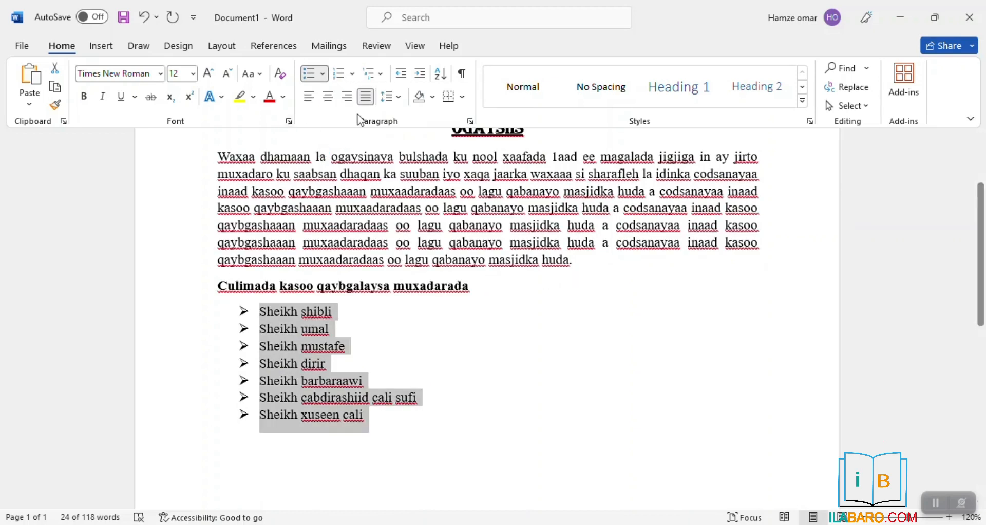
left_click(328, 96)
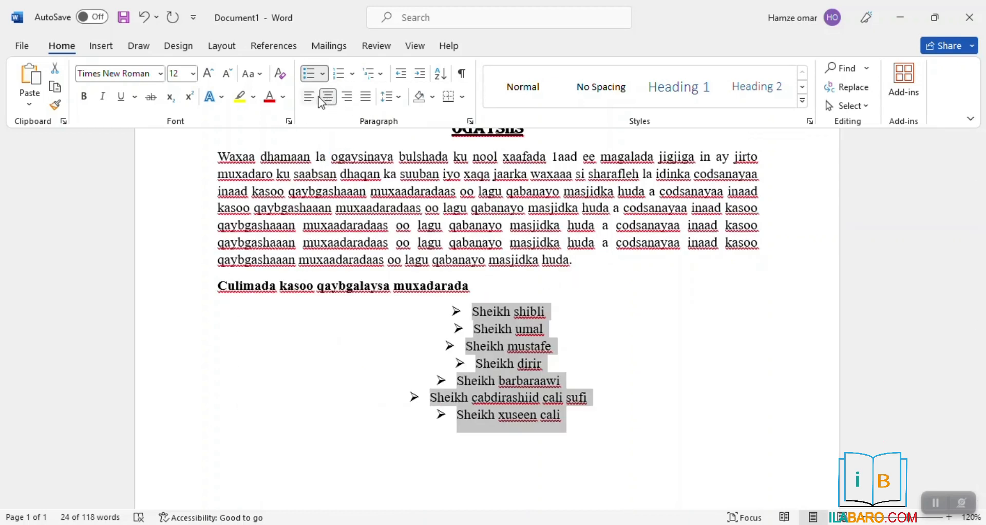
left_click(366, 97)
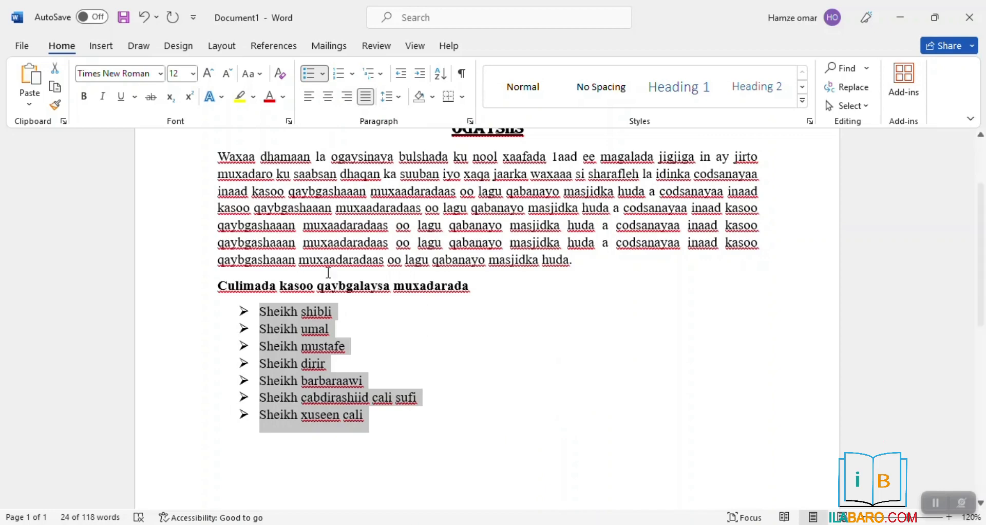
Deselect the bulleted list and review the page up to the OGAYSIIS title
scroll(251, 348, "down", 3)
scroll(324, 355, "up", 6)
scroll(324, 356, "down", 3)
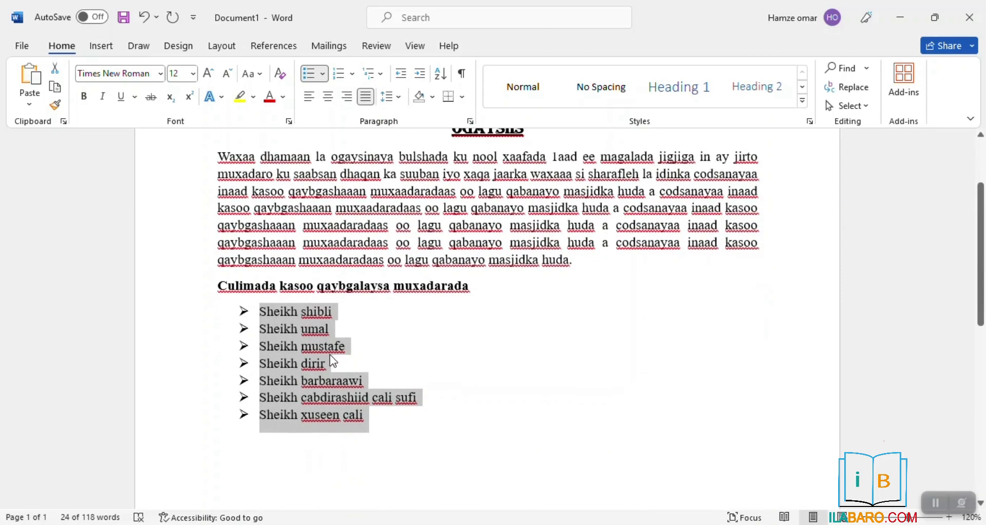
double_click(396, 347)
scroll(254, 286, "up", 3)
scroll(446, 226, "up", 1)
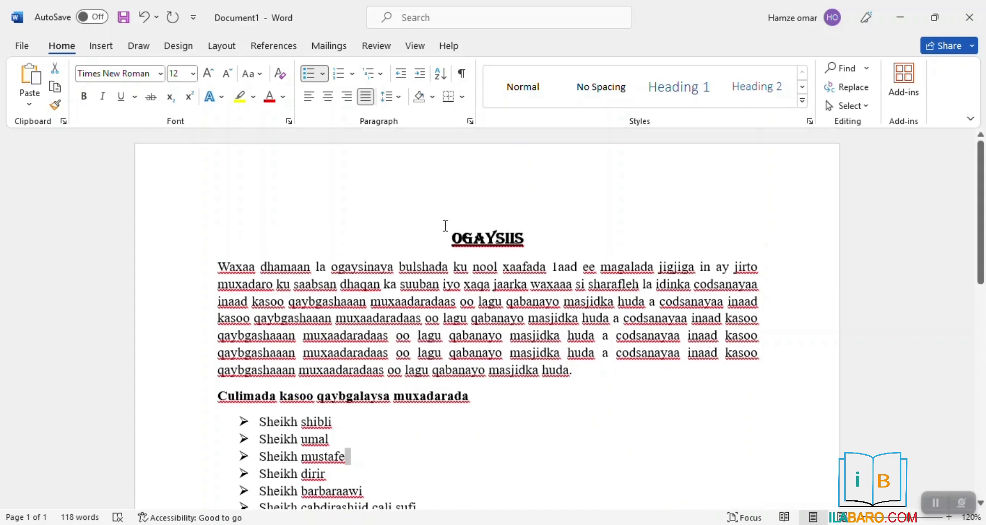
left_click(446, 226)
scroll(446, 226, "down", 13)
scroll(471, 236, "up", 13)
scroll(374, 311, "down", 1)
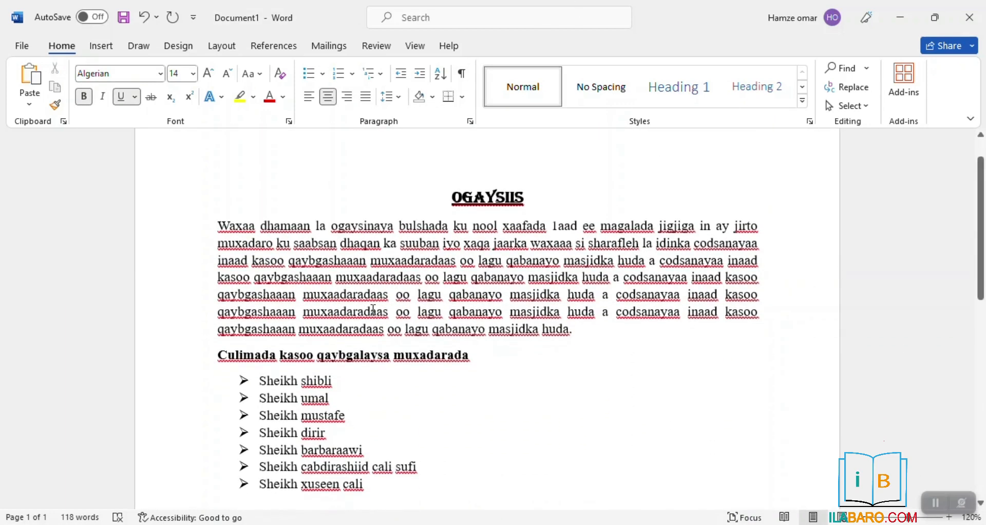
Set the body paragraph under the OGAYSIIS heading to 1.5 line spacing
left_click_drag(218, 224, 652, 329)
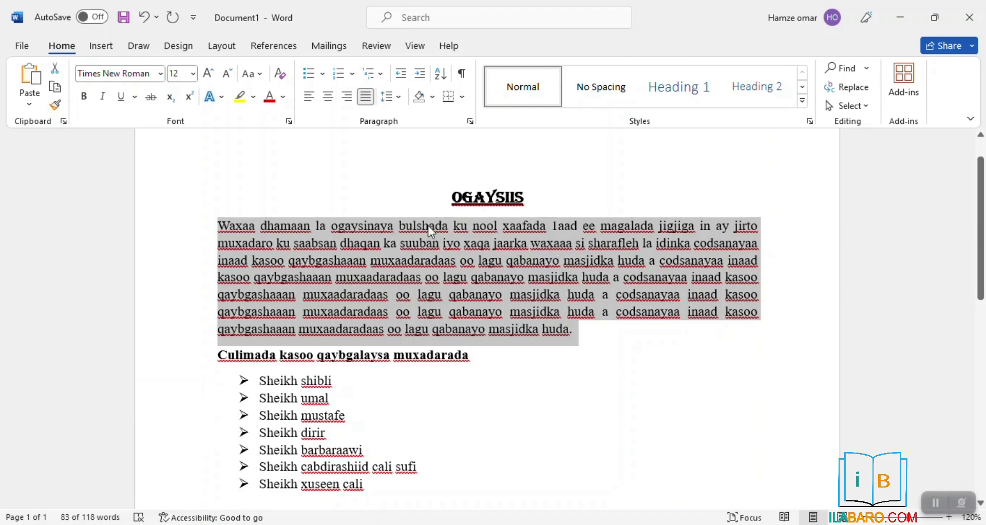
left_click(399, 95)
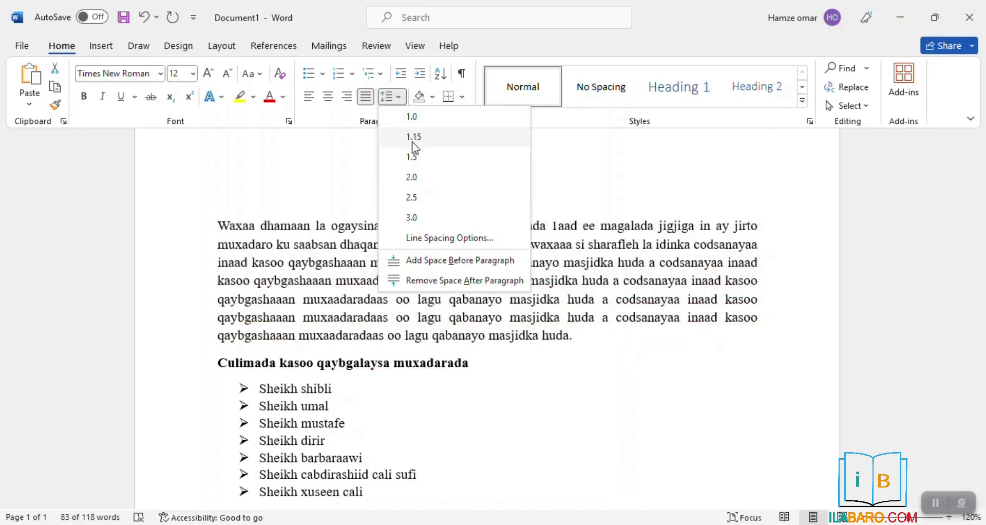
left_click(413, 157)
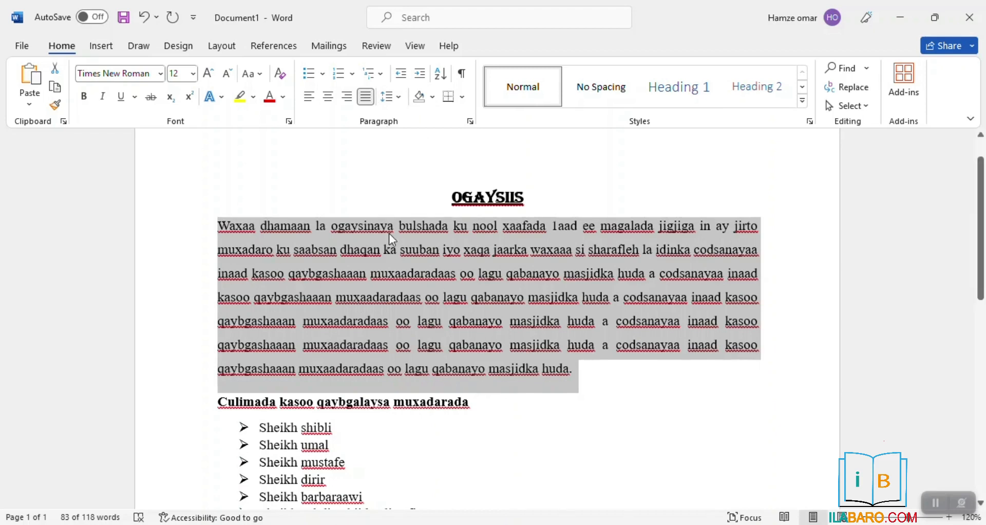
left_click(389, 97)
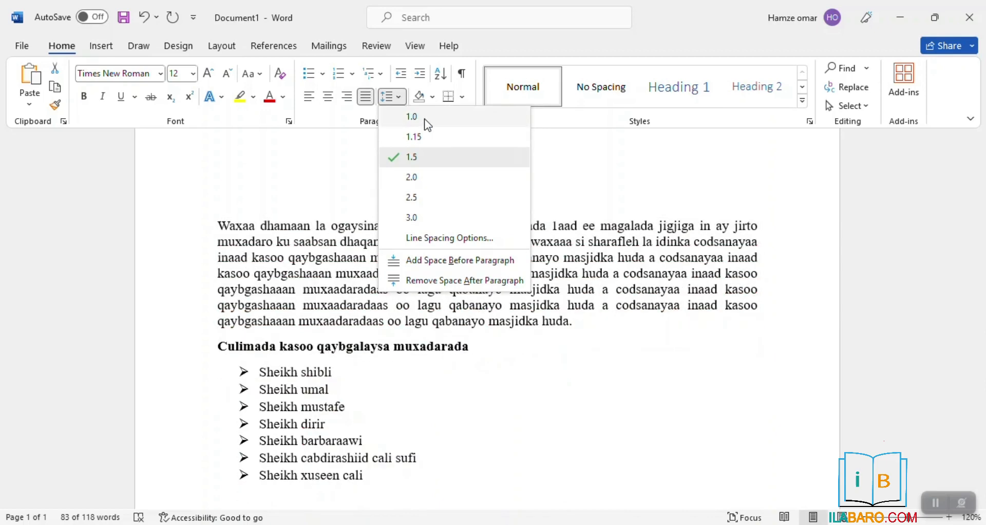
left_click(424, 159)
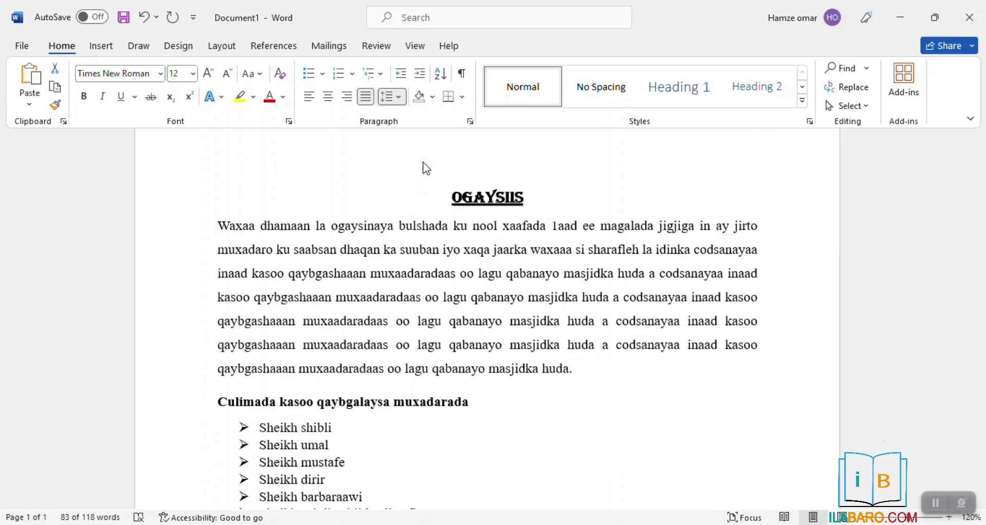
Select the entire document with Select All and set line spacing to 1.5
left_click(443, 405)
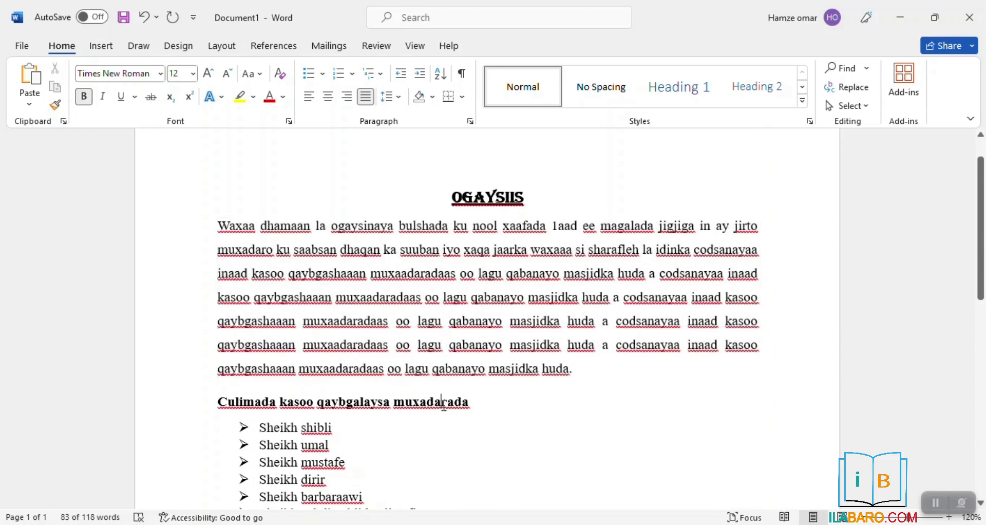
left_click_drag(211, 398, 776, 429)
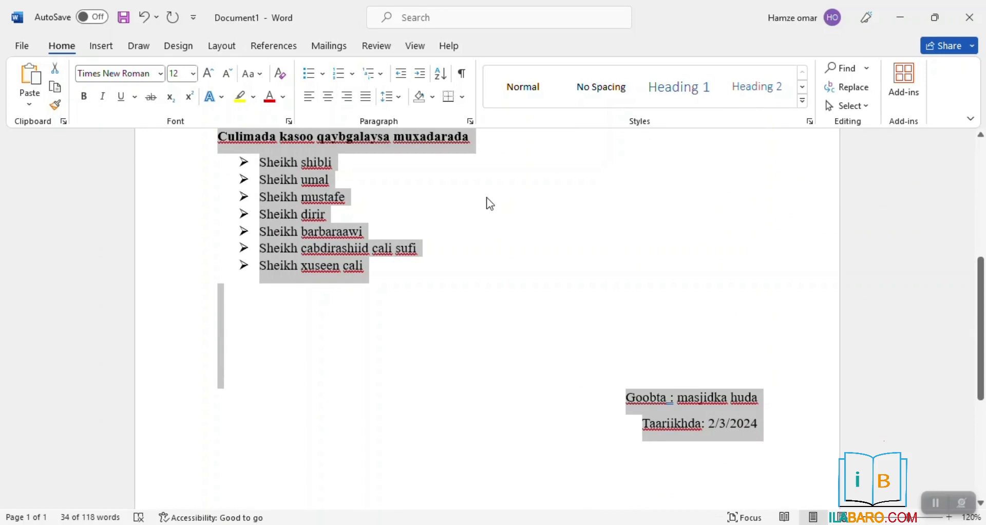
left_click(857, 109)
left_click(829, 124)
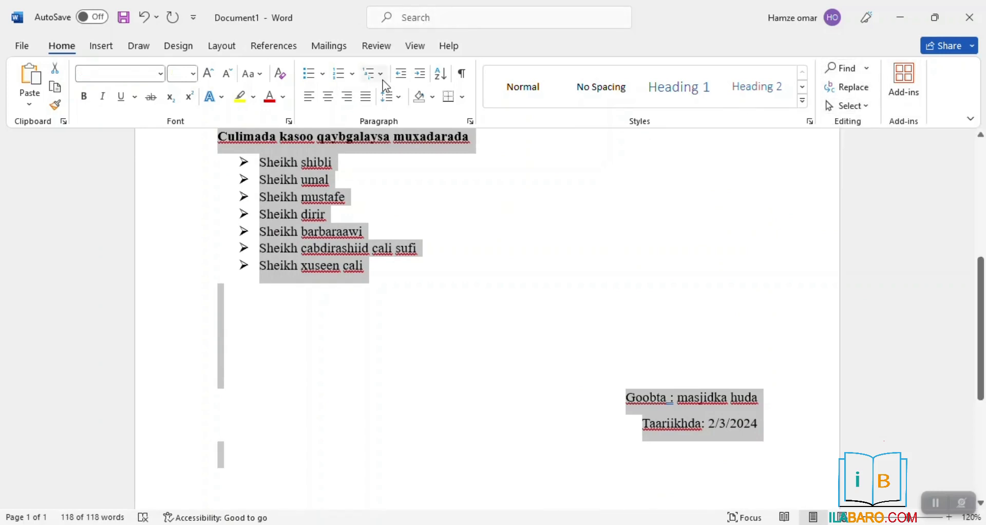
left_click(396, 98)
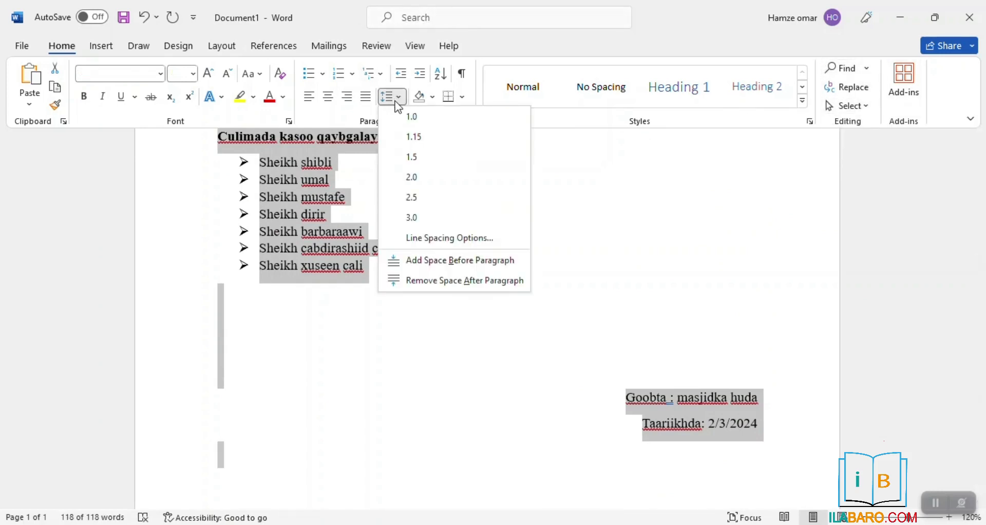
left_click(417, 157)
left_click(961, 261)
left_click_drag(982, 292, 974, 197)
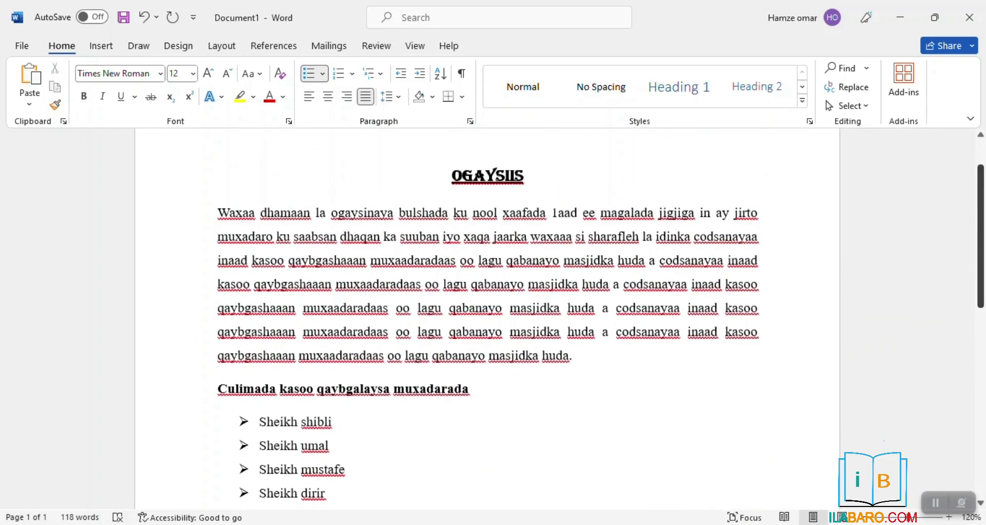
left_click(296, 206)
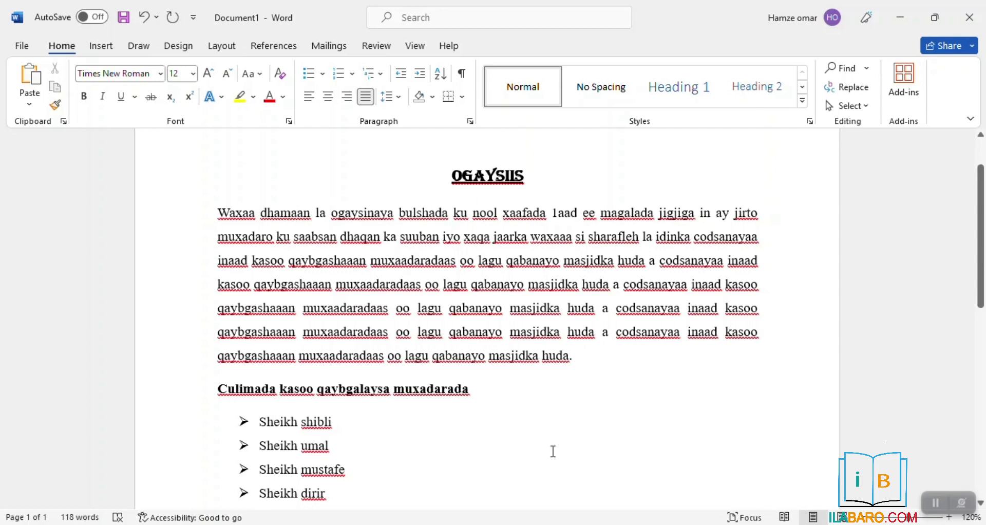
triple_click(623, 366)
key("Right")
key("Left")
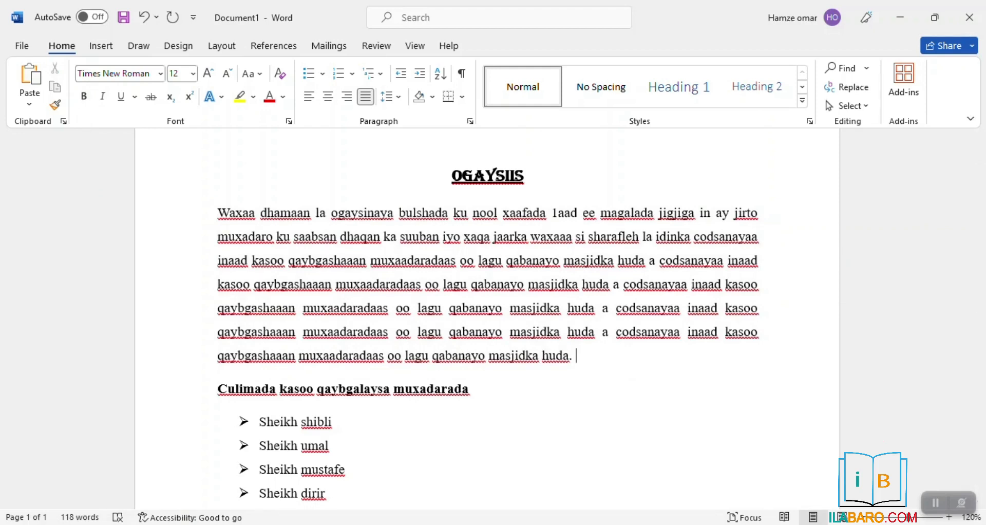
type("word ")
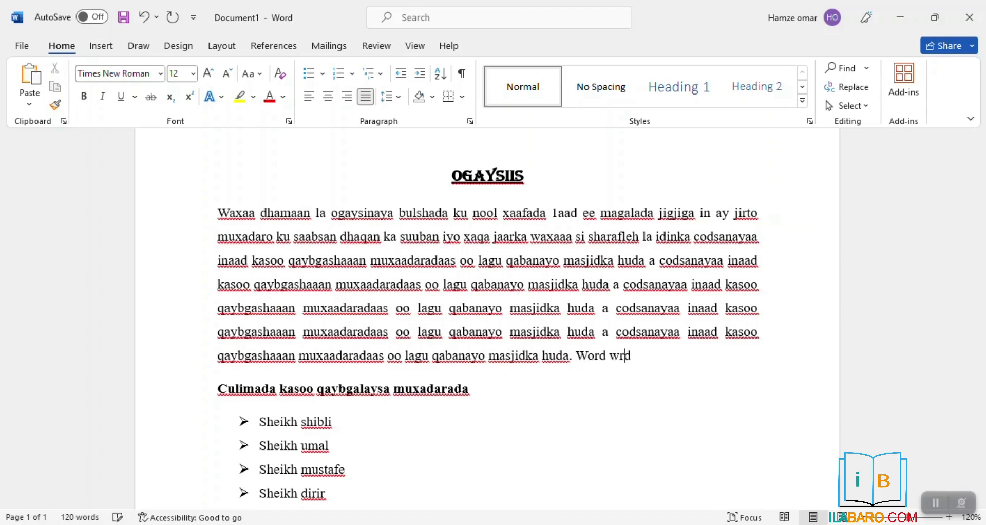
type("wrd")
double_click(627, 355)
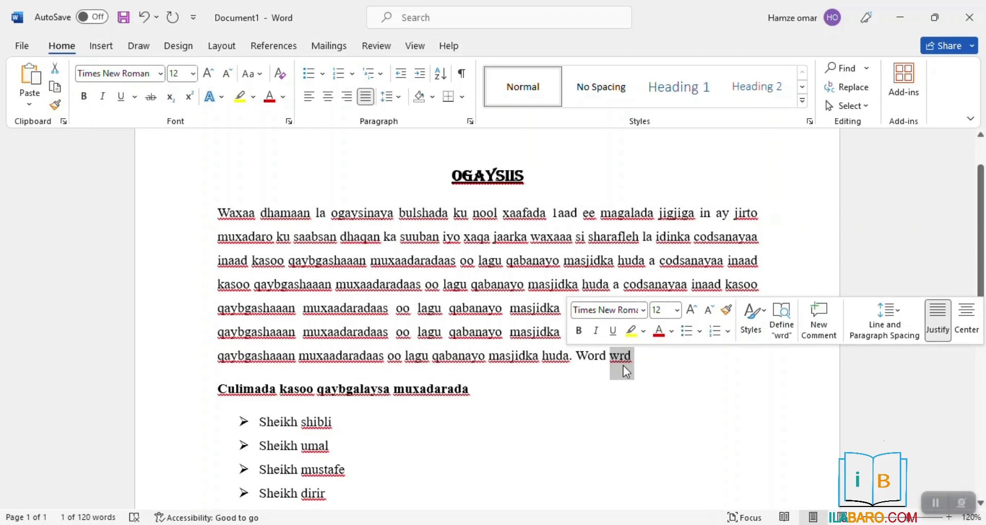
key("BackSpace")
key("BackSpace")
key("BackSpace")
key("BackSpace")
key("BackSpace")
key("BackSpace")
key("BackSpace")
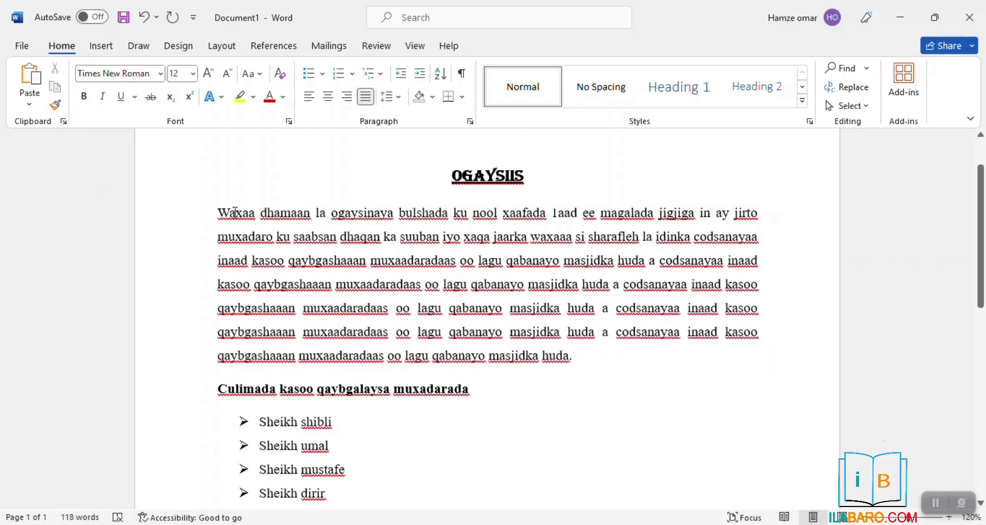
mouse_move(220, 211)
left_mouse_down()
mouse_move(380, 280)
mouse_move(604, 350)
mouse_move(499, 334)
mouse_move(209, 220)
left_mouse_up()
Select the whole document and check its right-click options, closing them without changes
left_click(600, 353)
left_click(208, 218)
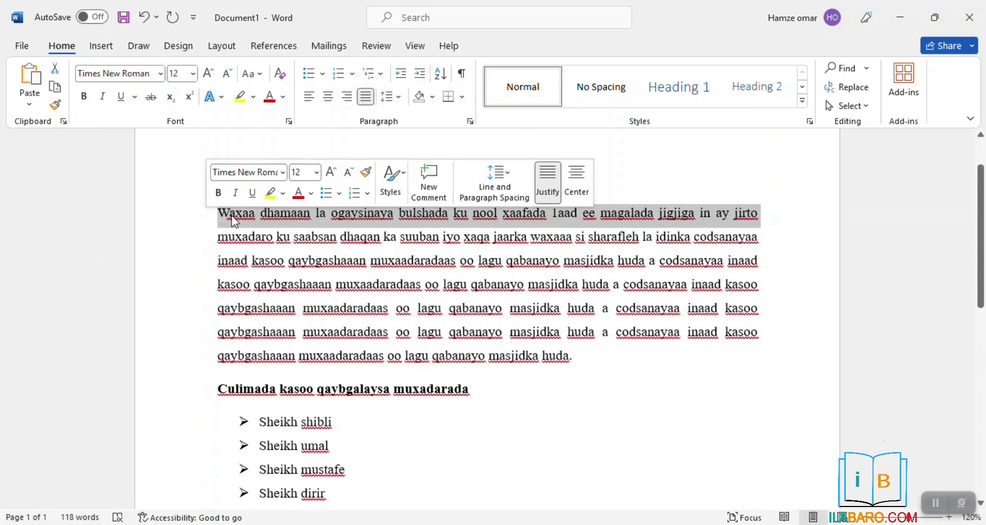
left_click(218, 213)
left_click_drag(218, 213, 569, 362)
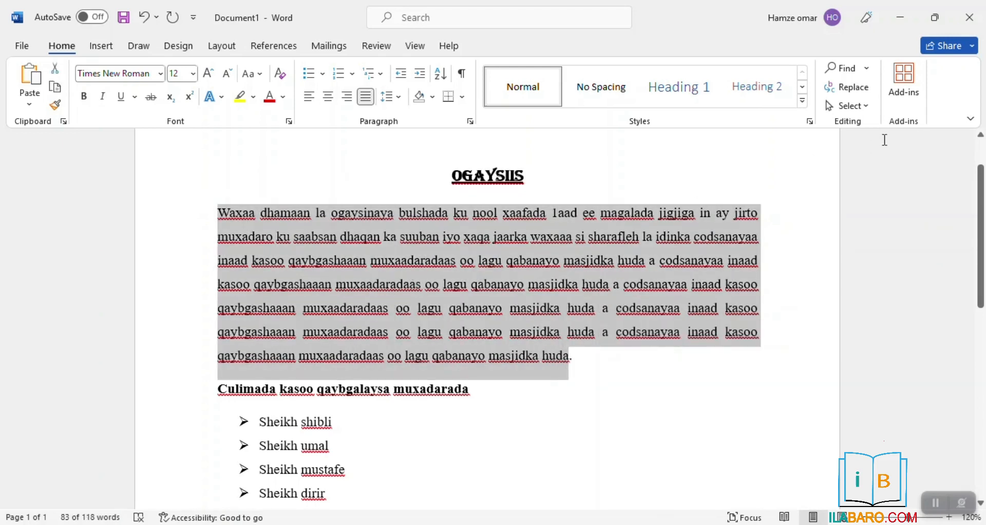
left_click(846, 106)
left_click(810, 127)
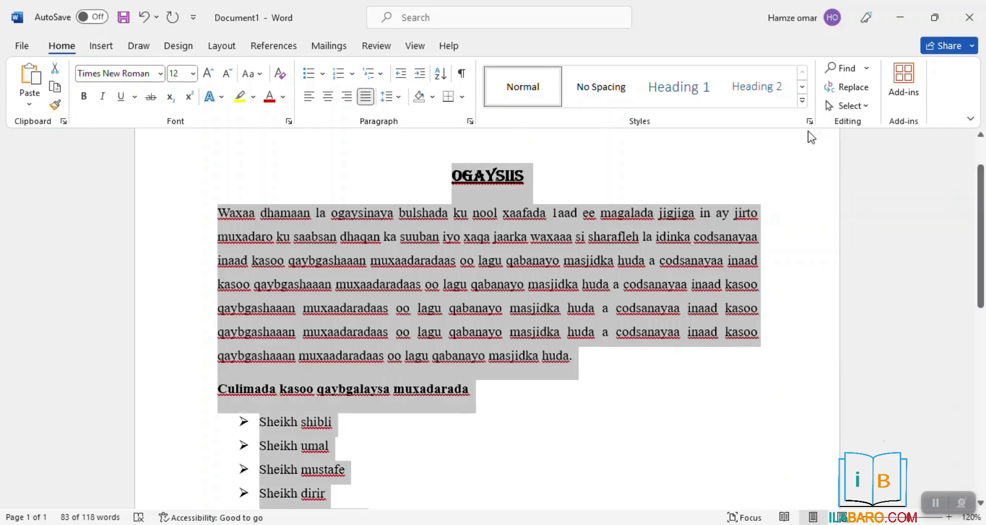
right_click(510, 243)
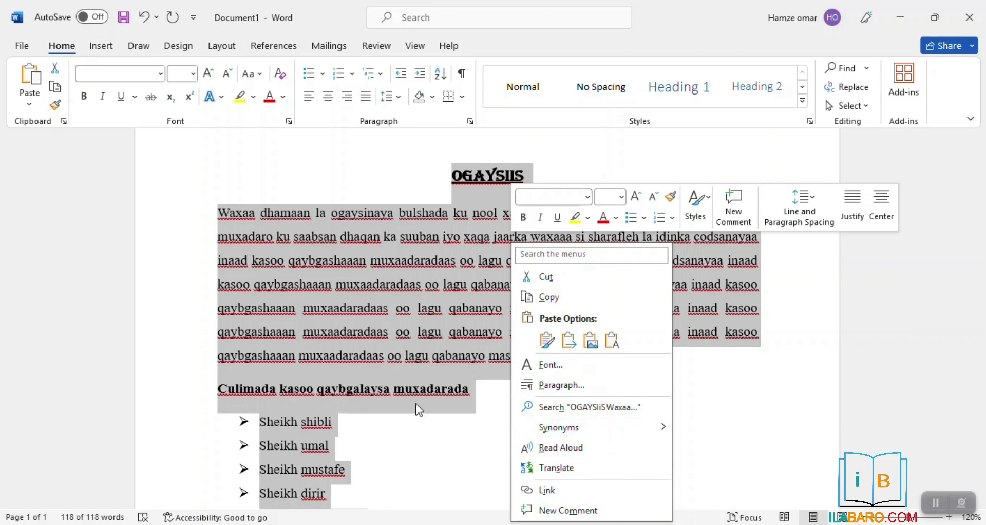
key("Escape")
left_click(468, 296)
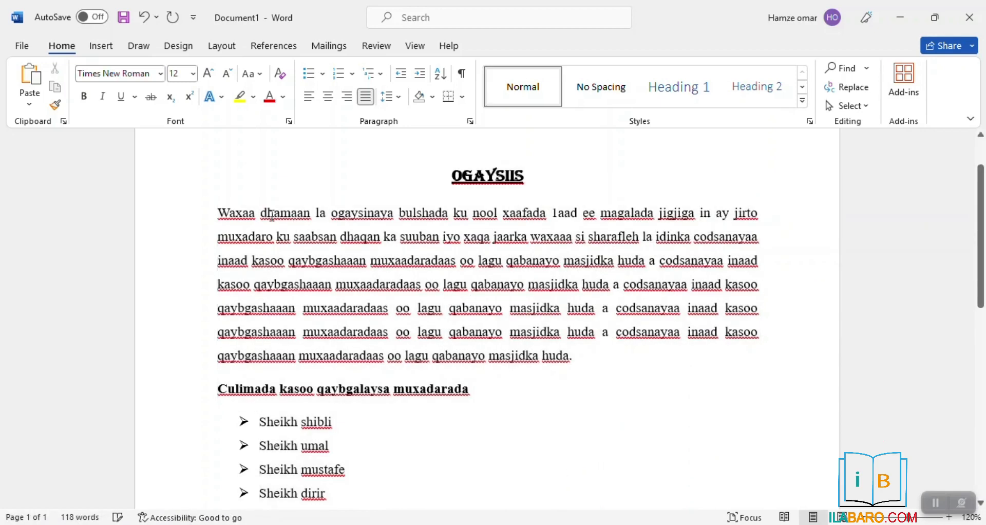
Ignore the spelling flags on Waxaa and dhamaan
right_click(238, 211)
left_click(146, 275)
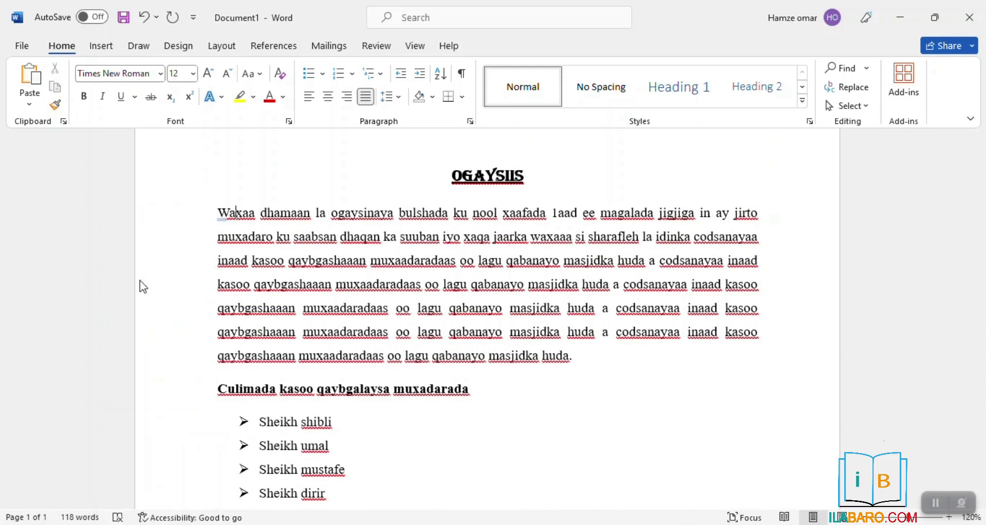
left_click_drag(256, 212, 393, 278)
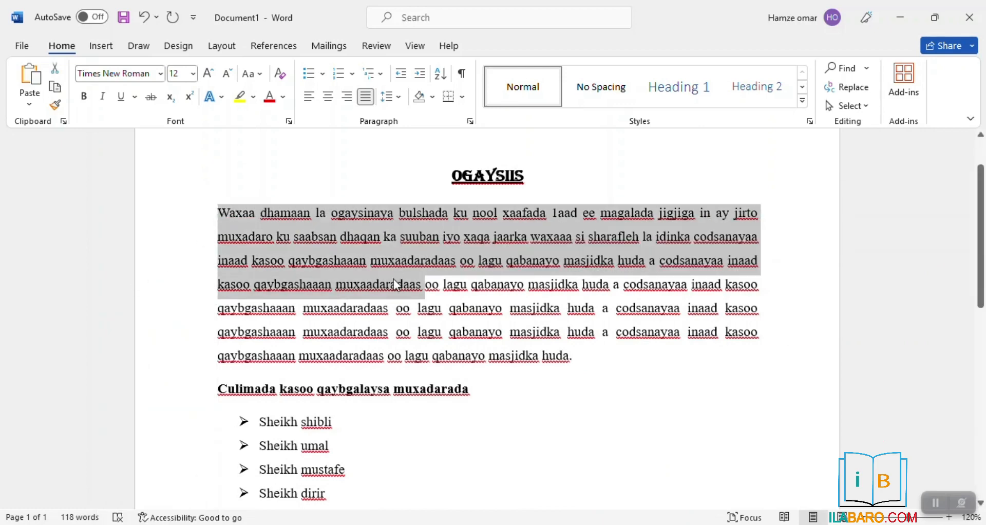
right_click(393, 276)
key("Escape")
left_click(304, 236)
right_click(293, 211)
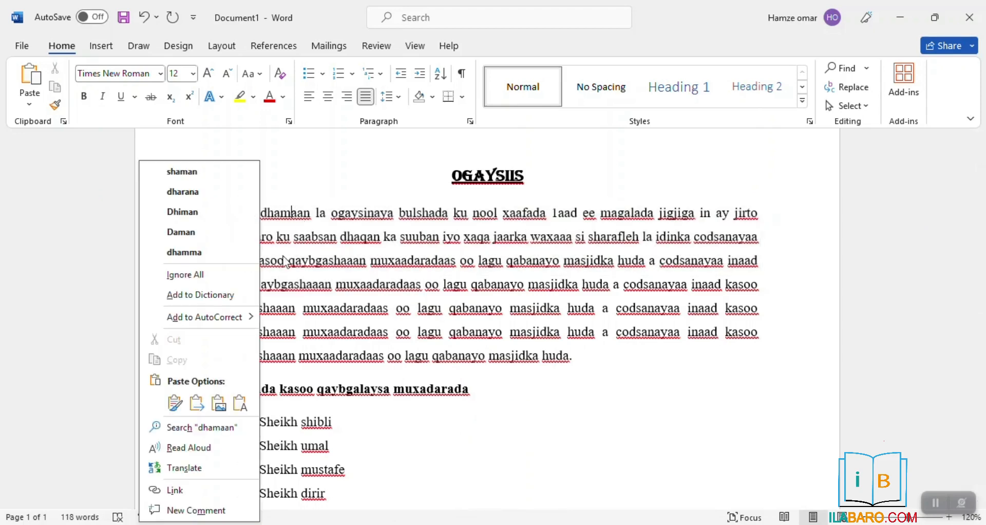
left_click(202, 280)
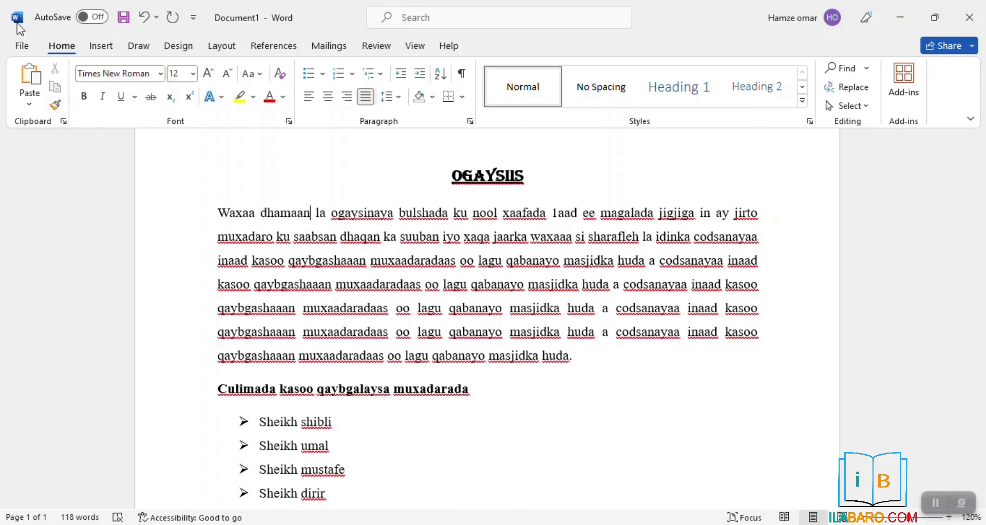
Ignore the spelling flags on ogaysinaya and ku
left_click_drag(601, 361, 280, 213)
left_click(362, 218)
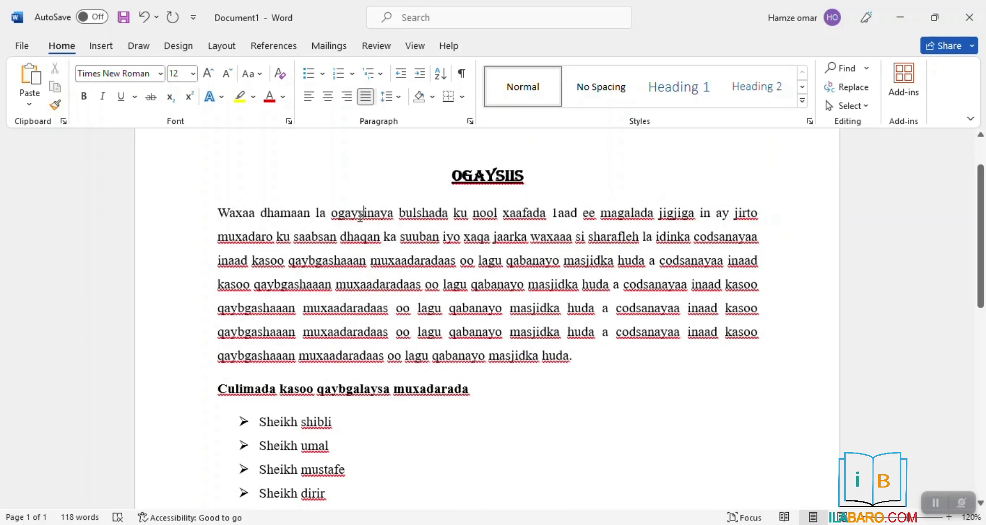
right_click(362, 218)
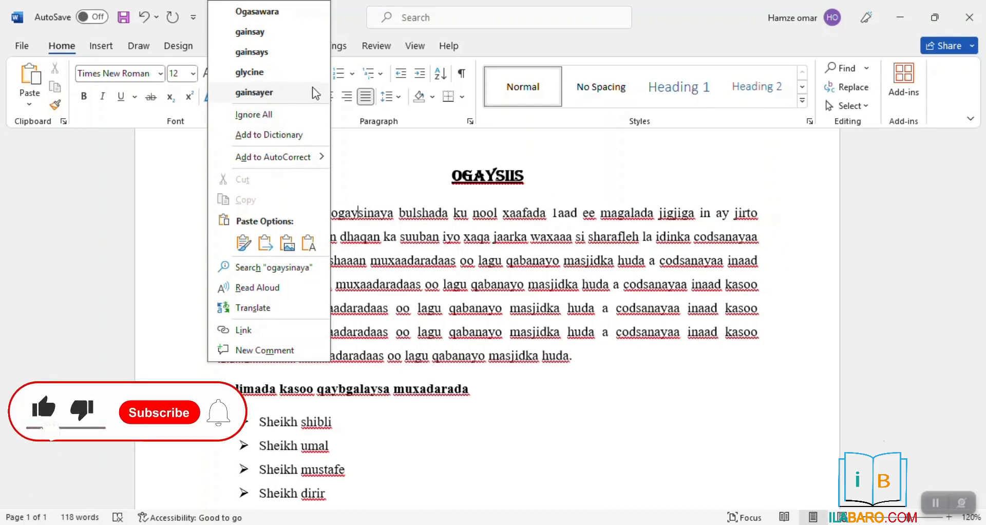
left_click(269, 115)
left_click_drag(453, 212, 488, 220)
right_click(488, 221)
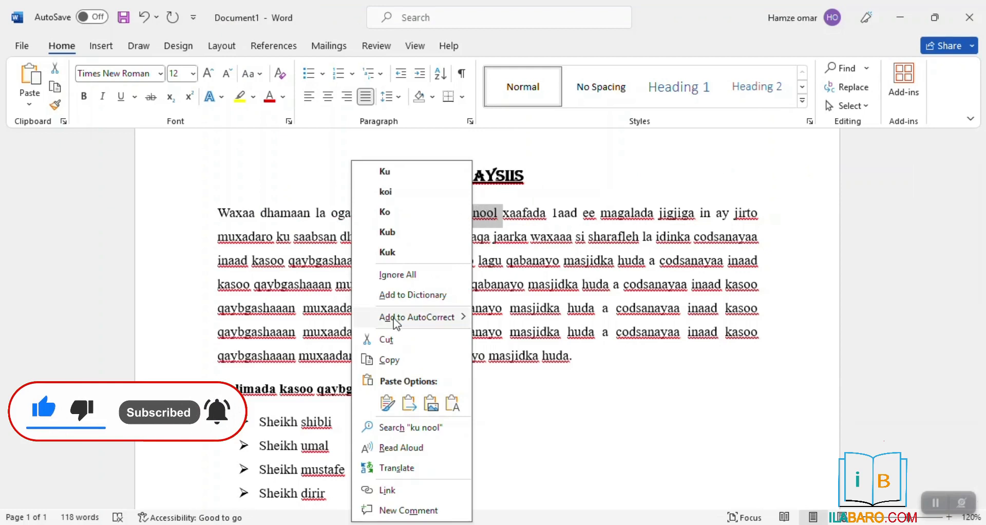
left_click(398, 276)
left_click_drag(472, 213, 656, 214)
right_click(652, 218)
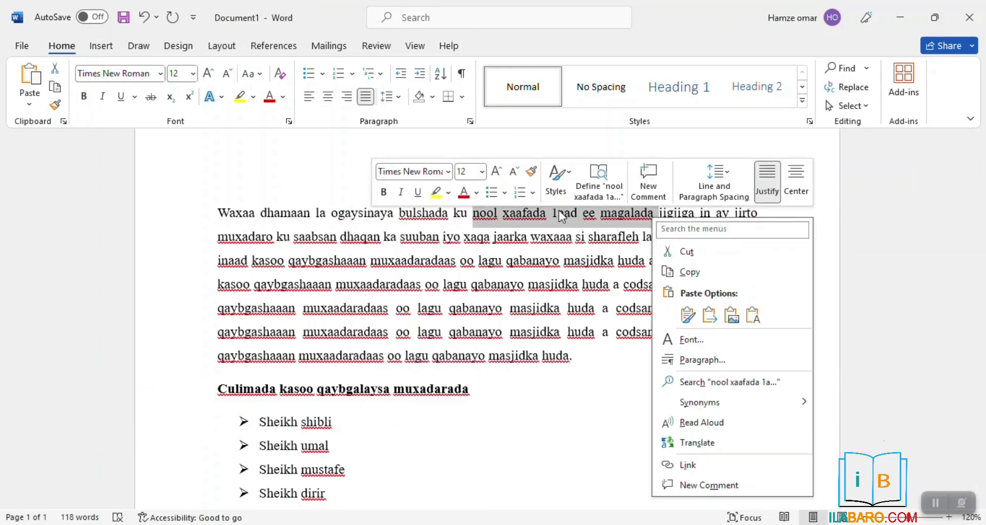
left_click(511, 291)
left_click(529, 237)
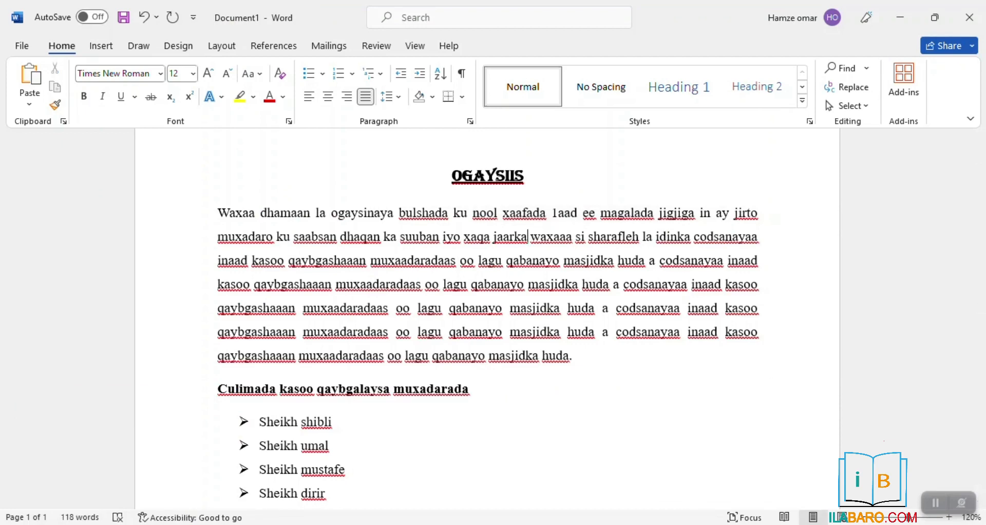
Capitalise Masjidka and Huda in the Goobta line
scroll(510, 484, "down", 6)
scroll(511, 465, "down", 3)
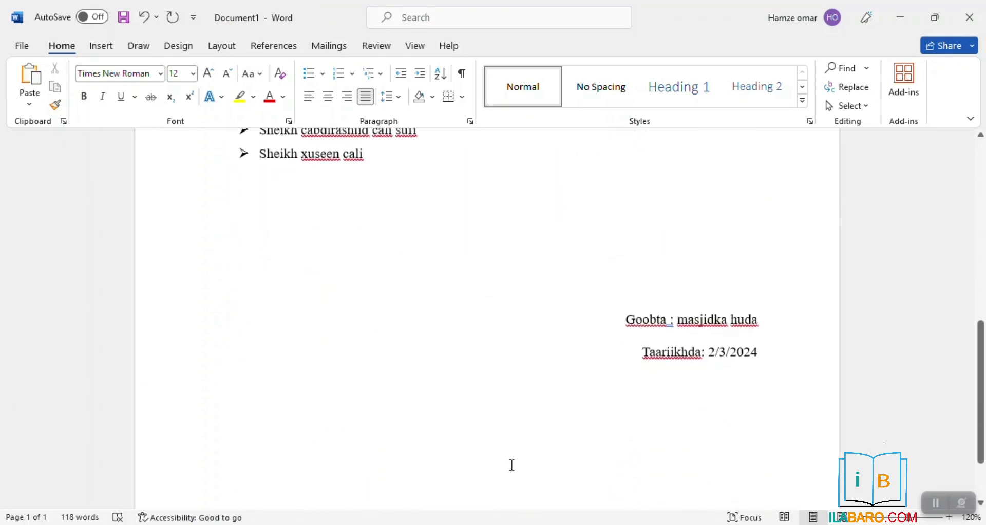
scroll(625, 430, "up", 2)
double_click(677, 351)
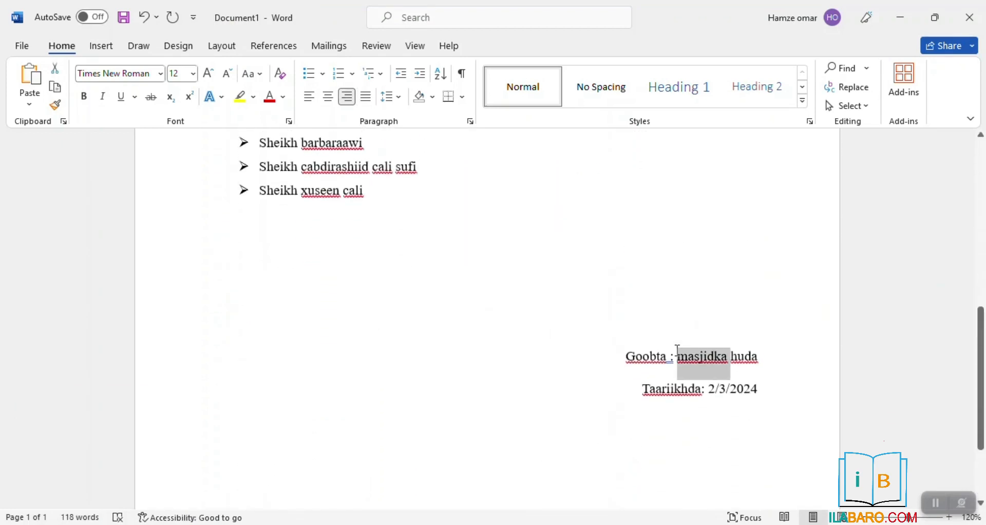
key("Right")
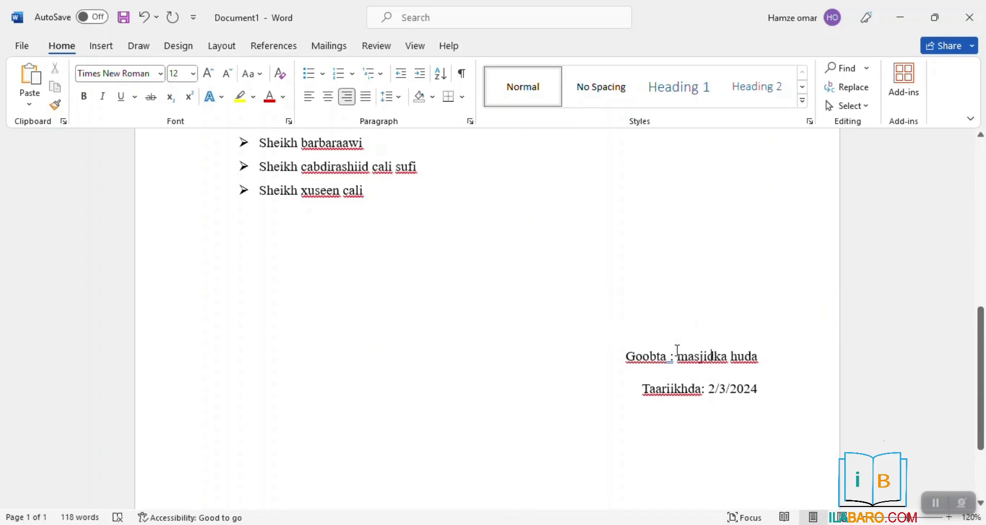
key("Delete")
type("M")
key("Right")
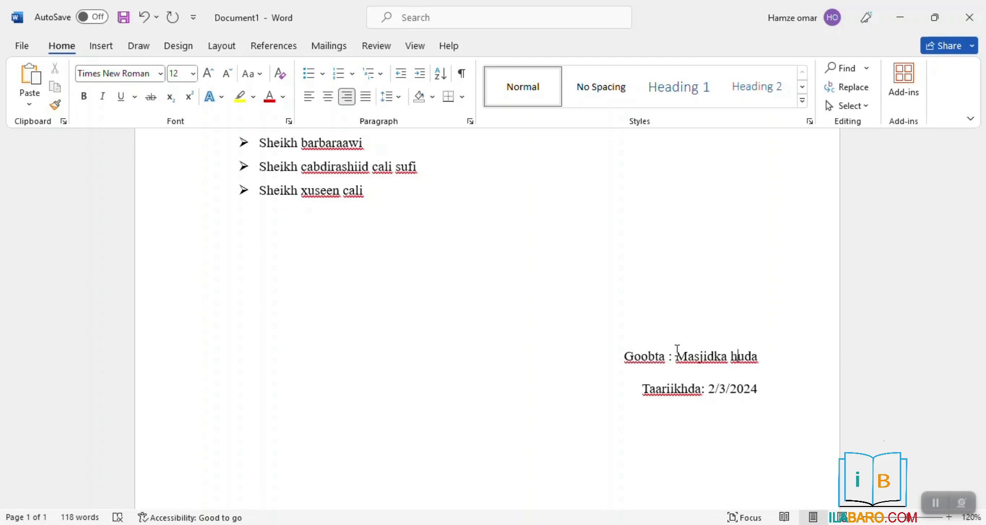
key("BackSpace")
type("H")
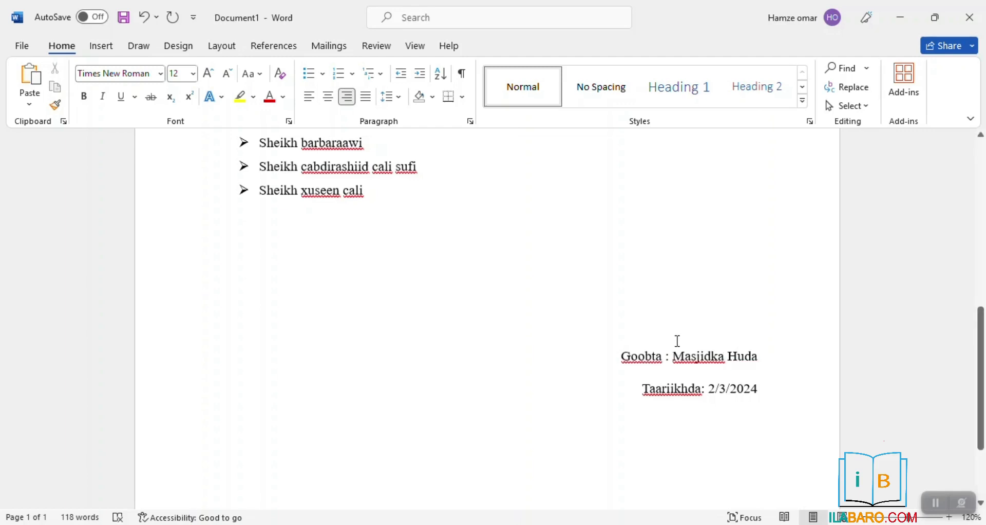
Realign the 'Taariikhda: 2/3/2024' line flush beneath the Goobta line
scroll(677, 340, "down", 3)
left_click(639, 265)
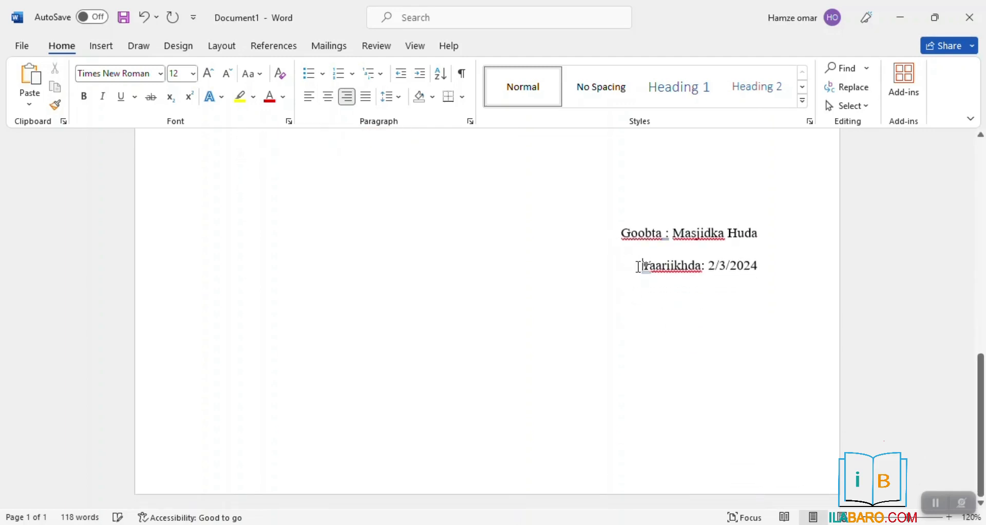
key("ctrl+e")
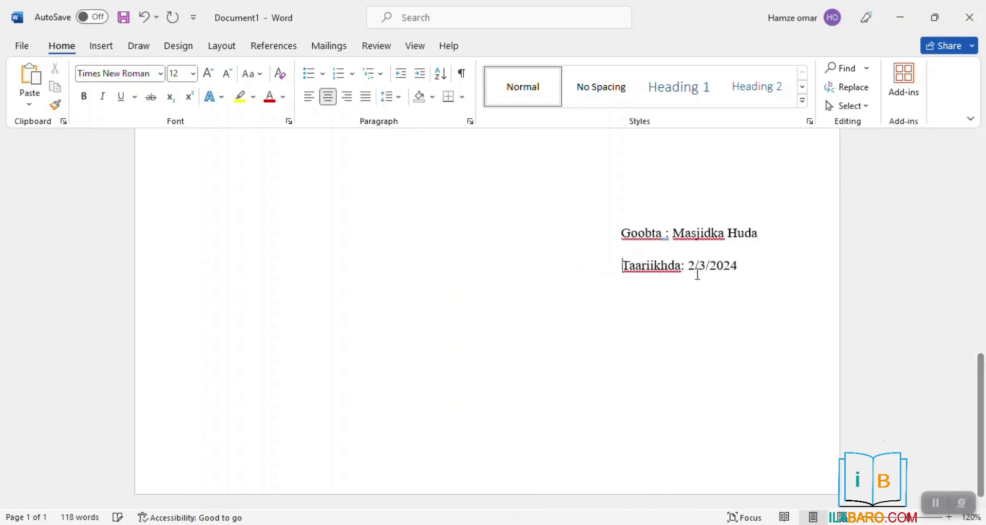
scroll(603, 240, "up", 3)
scroll(421, 237, "up", 6)
scroll(420, 236, "down", 5)
scroll(404, 296, "up", 5)
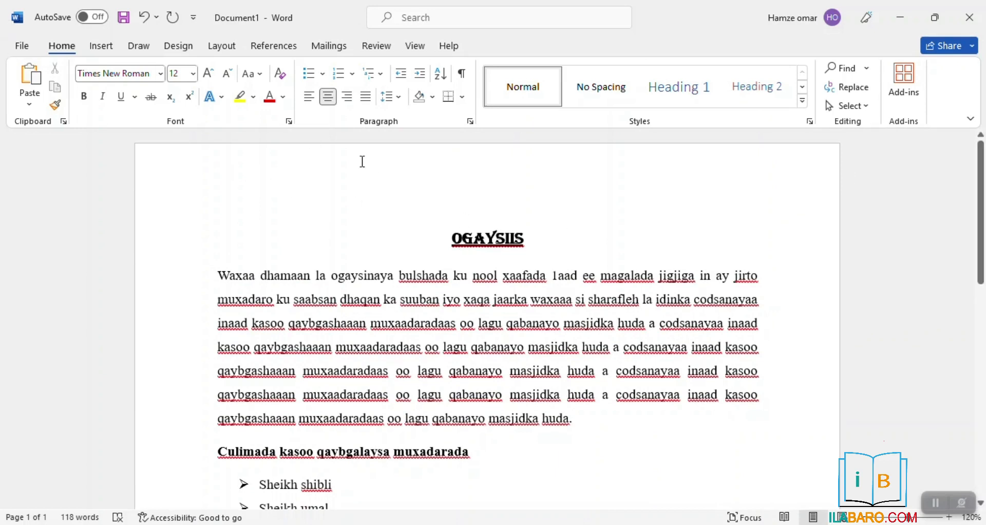
Print the announcement with Microsoft Print to PDF from File > Print
left_click(22, 46)
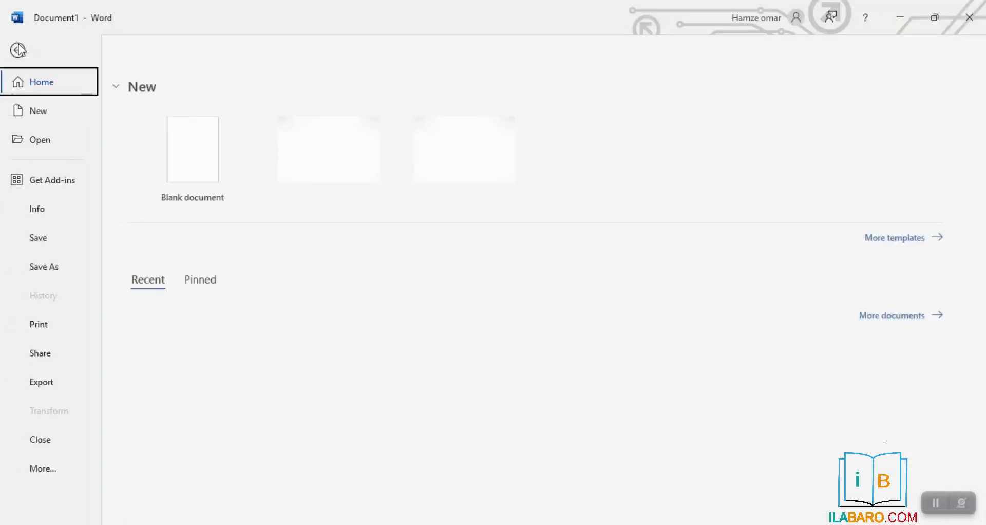
left_click(56, 328)
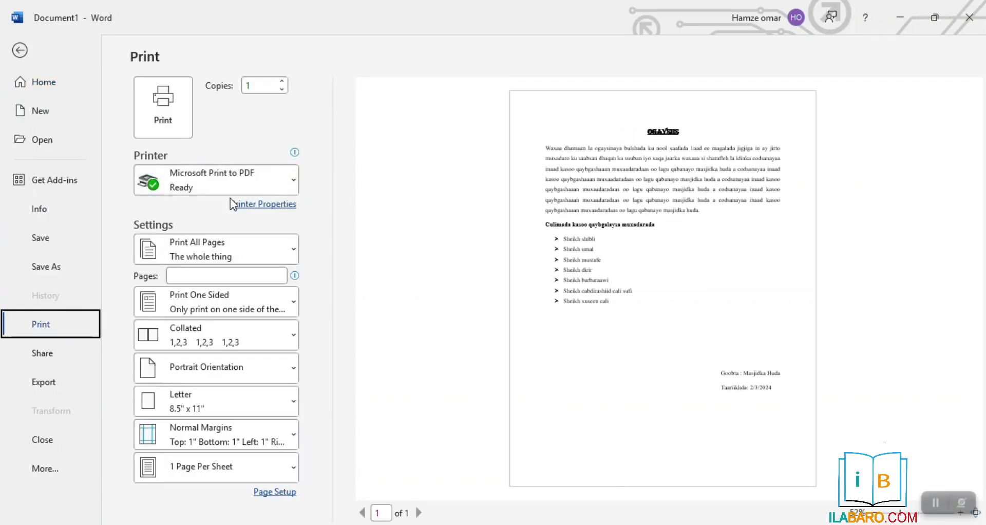
left_click(205, 185)
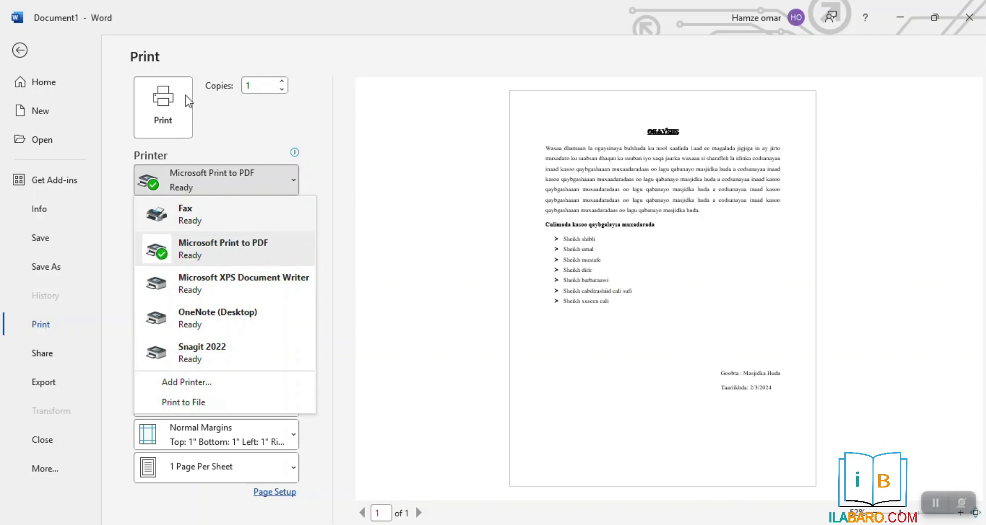
left_click(238, 114)
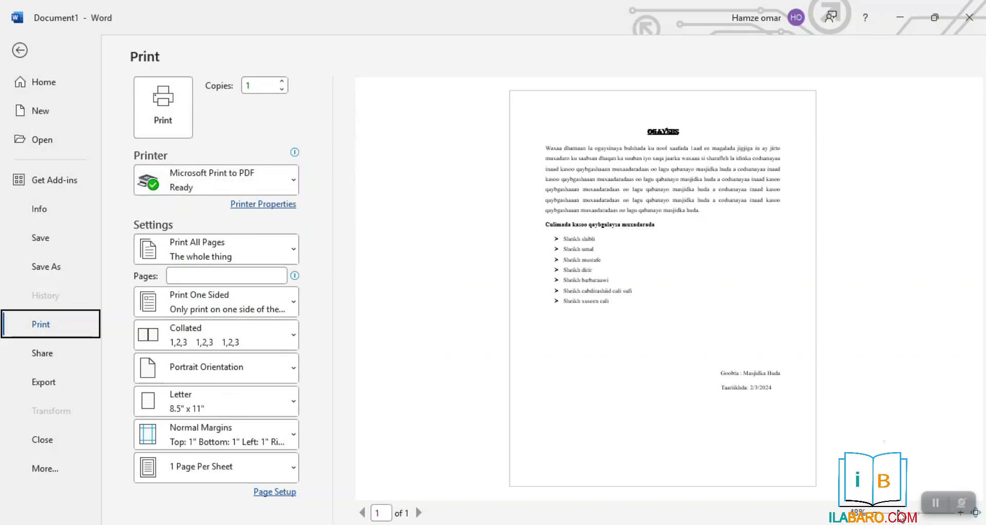
left_click(901, 514)
left_click(904, 516)
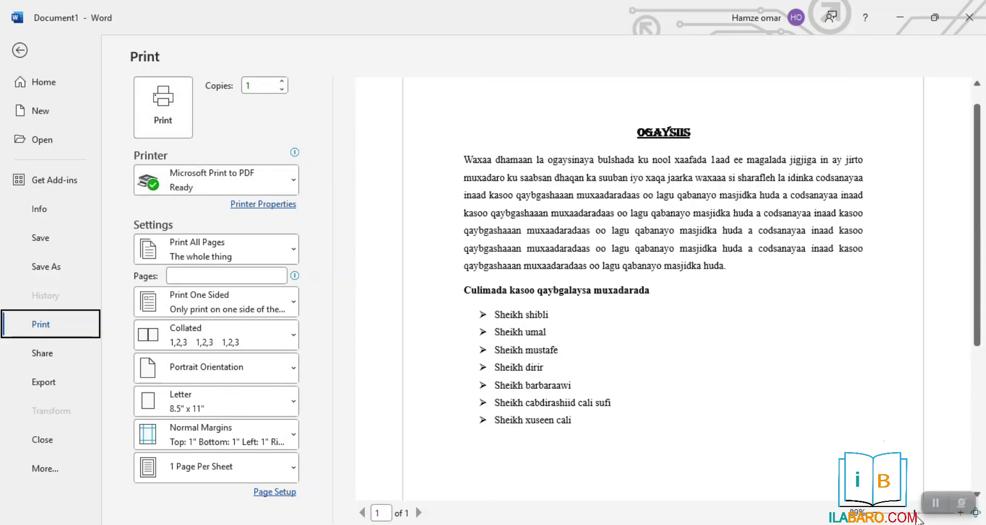
left_click(154, 123)
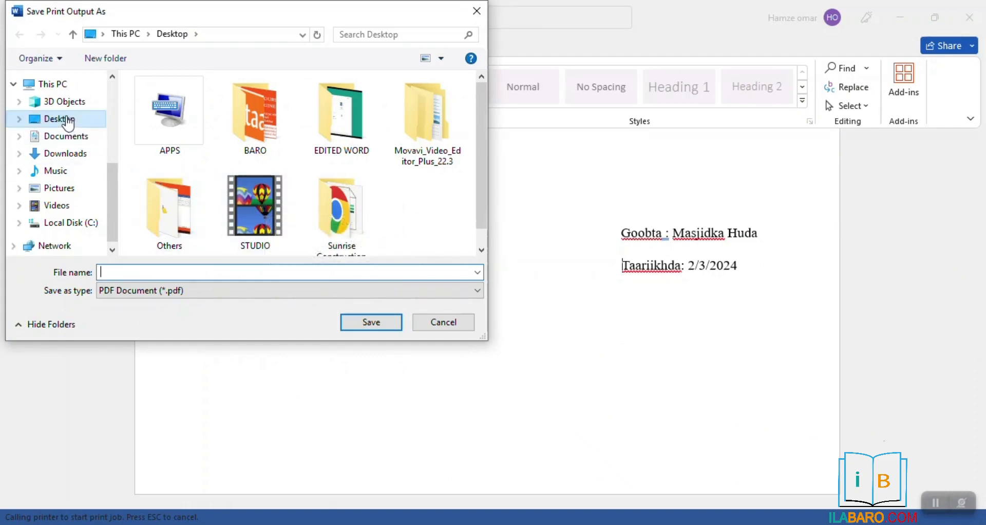
Save the PDF as 'ogaysiis' on the Desktop
left_click(118, 273)
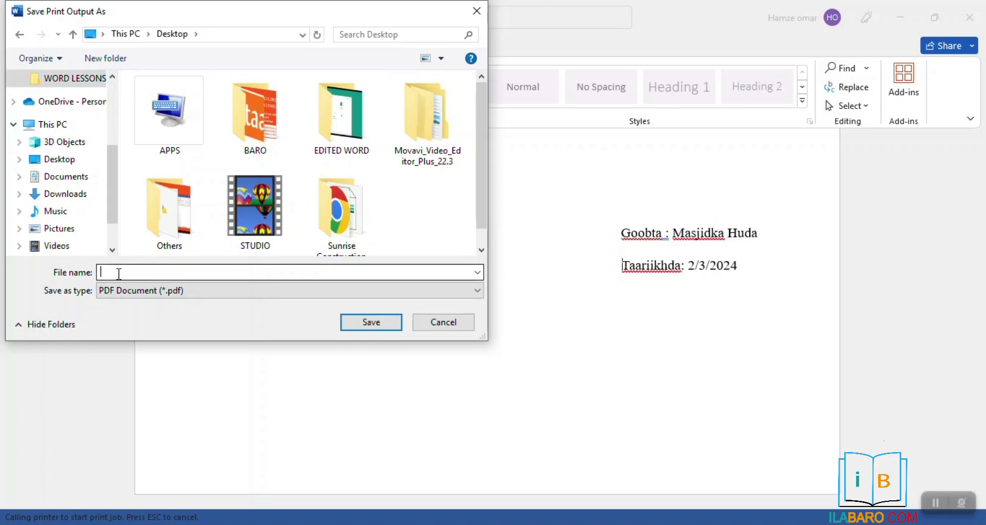
type("ogaysiis")
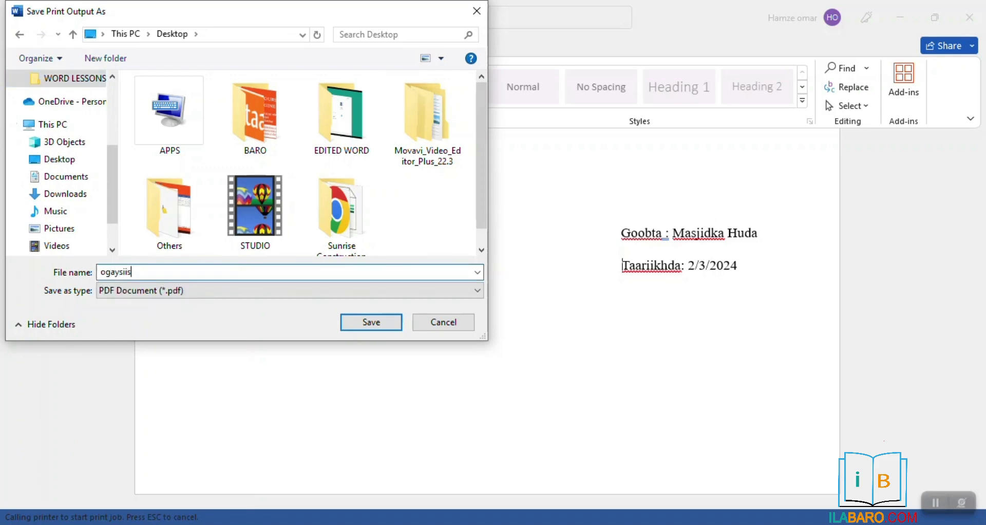
left_click(346, 329)
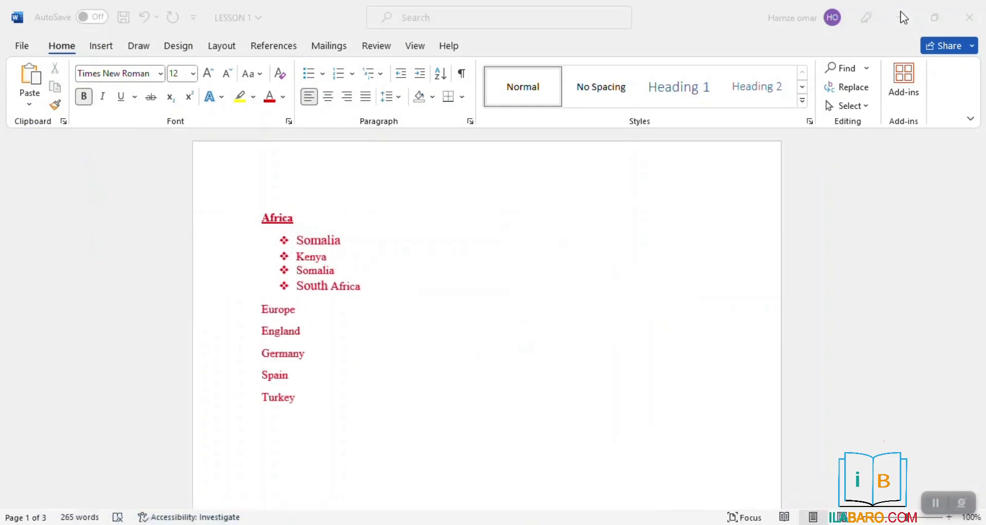
Minimise Word and open ogaysiis.pdf from the desktop in Chrome
left_click(900, 17)
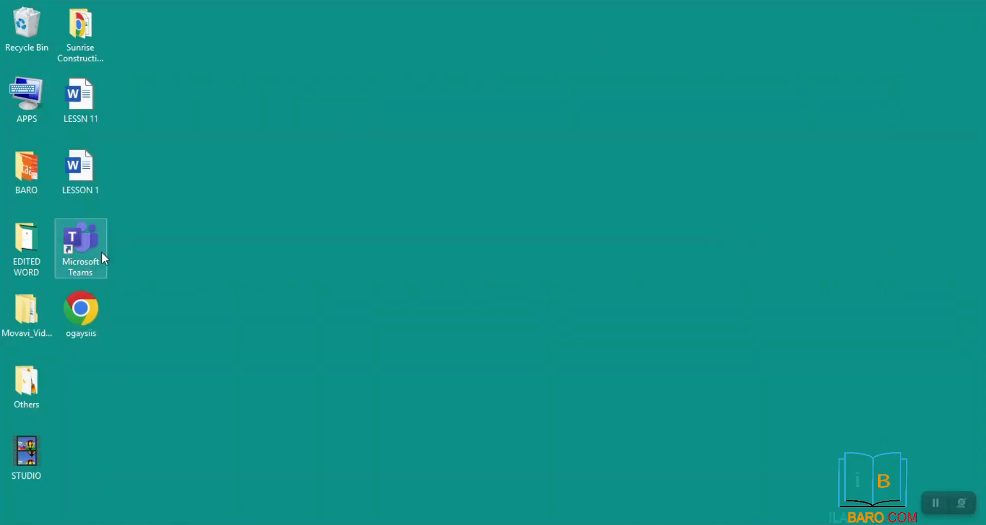
double_click(67, 320)
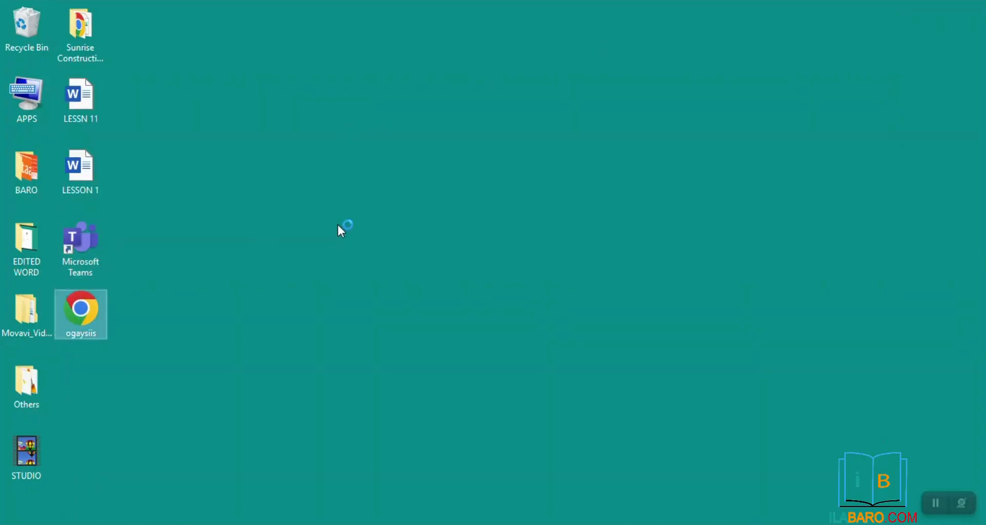
scroll(408, 234, "down", 5)
scroll(408, 234, "up", 5)
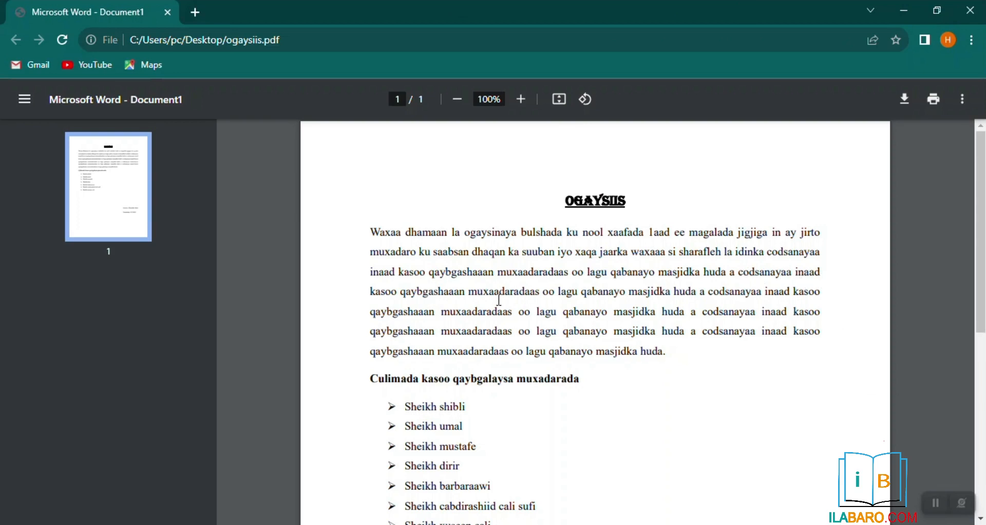
Scroll through the ogaysiis PDF, selecting some text to check it, then return to Word
scroll(575, 303, "down", 1)
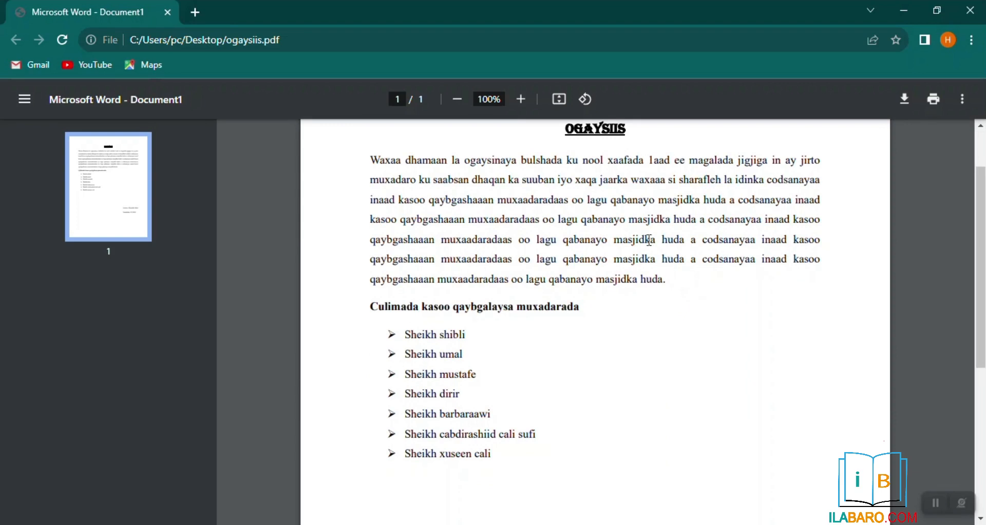
triple_click(667, 282)
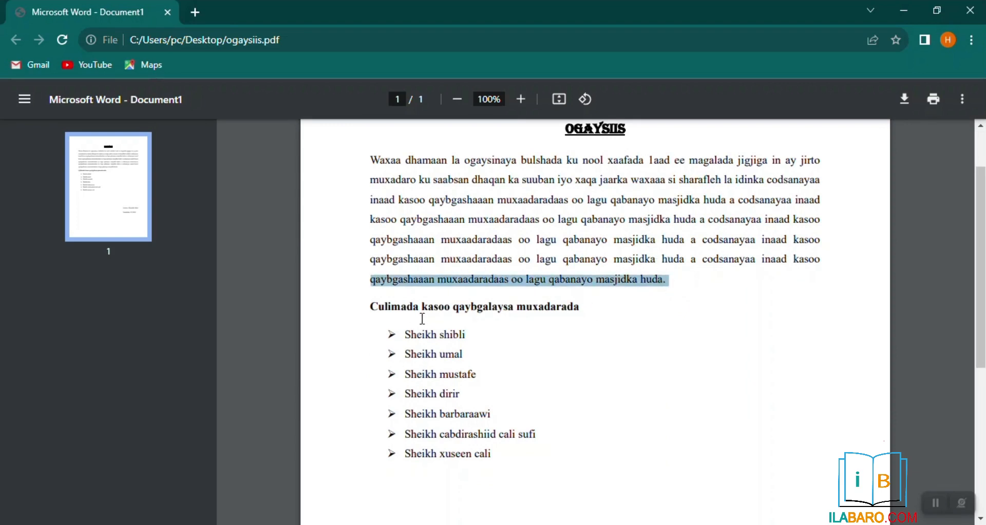
double_click(436, 308)
scroll(524, 301, "down", 1)
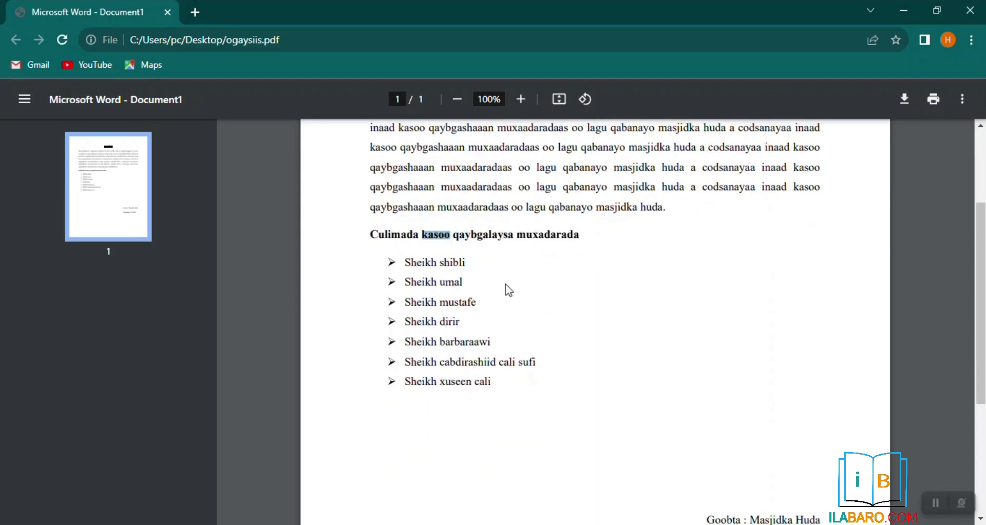
scroll(506, 286, "down", 3)
scroll(480, 323, "up", 3)
scroll(524, 255, "up", 2)
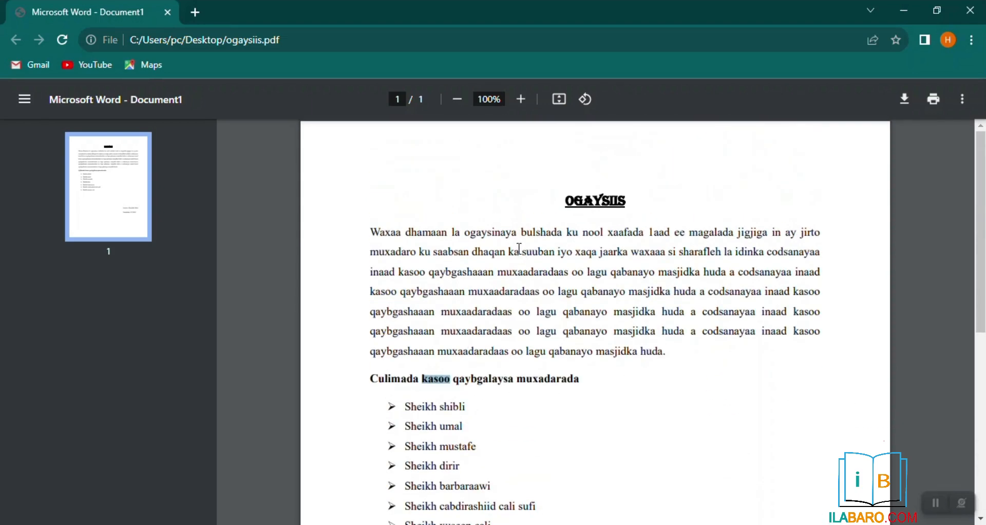
scroll(518, 248, "down", 3)
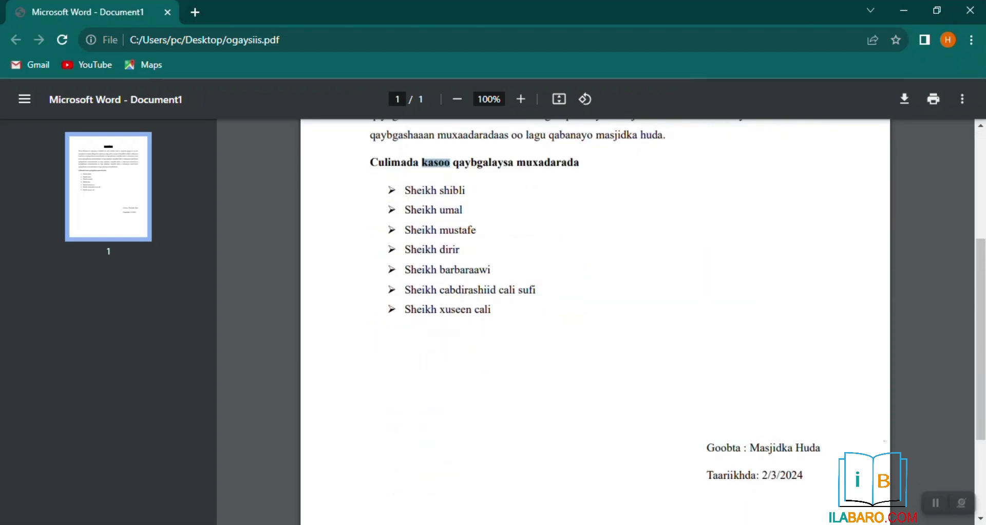
left_click(347, 471)
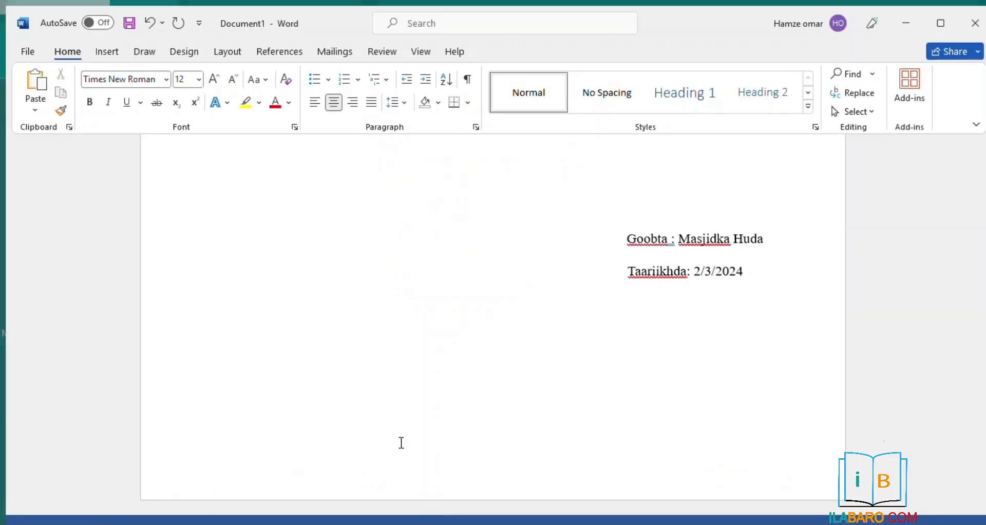
Replace the OGAYSIIS heading with 'KU :', justified at the left margin
scroll(570, 255, "up", 10)
scroll(447, 215, "up", 2)
double_click(508, 236)
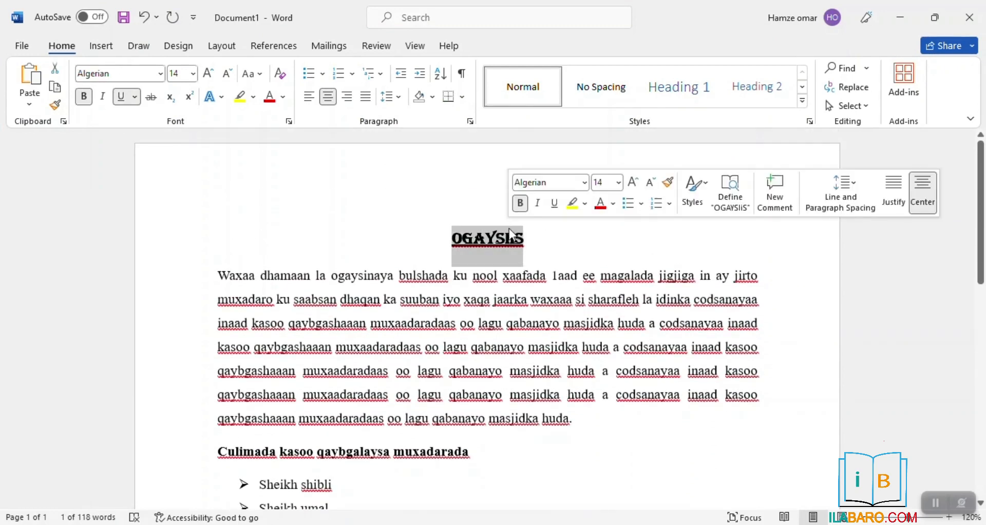
key("BackSpace")
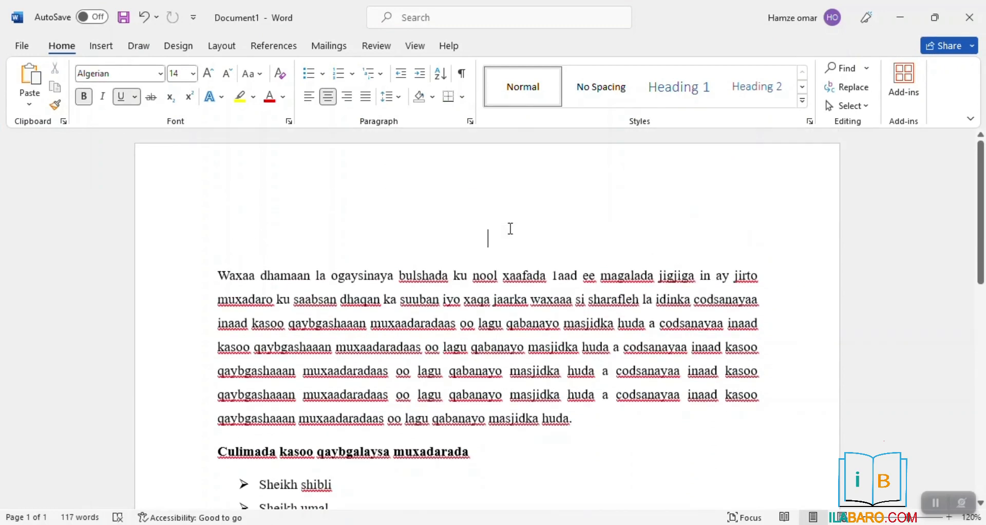
key("ctrl+j")
type("KU :")
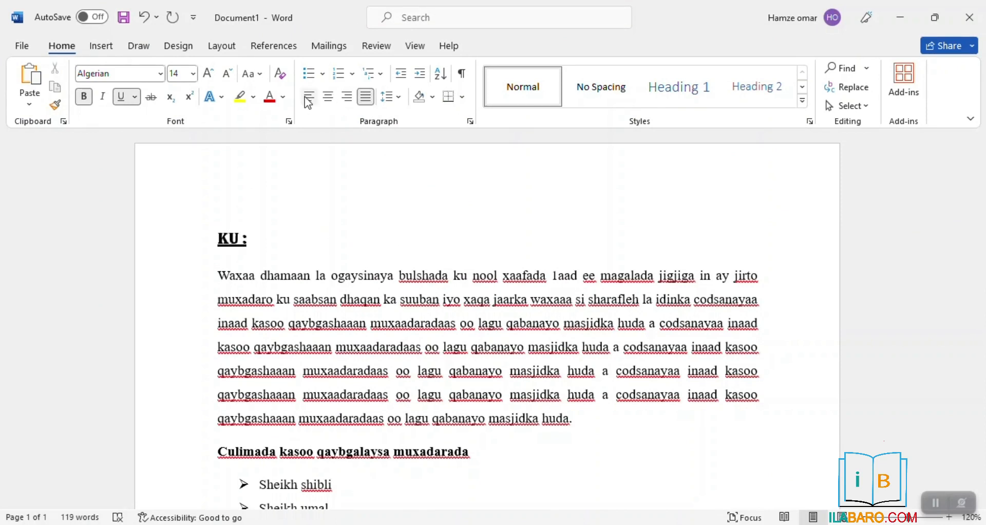
key("Return")
type("KA")
key("BackSpace")
key("BackSpace")
key("BackSpace")
scroll(303, 93, "down", 1)
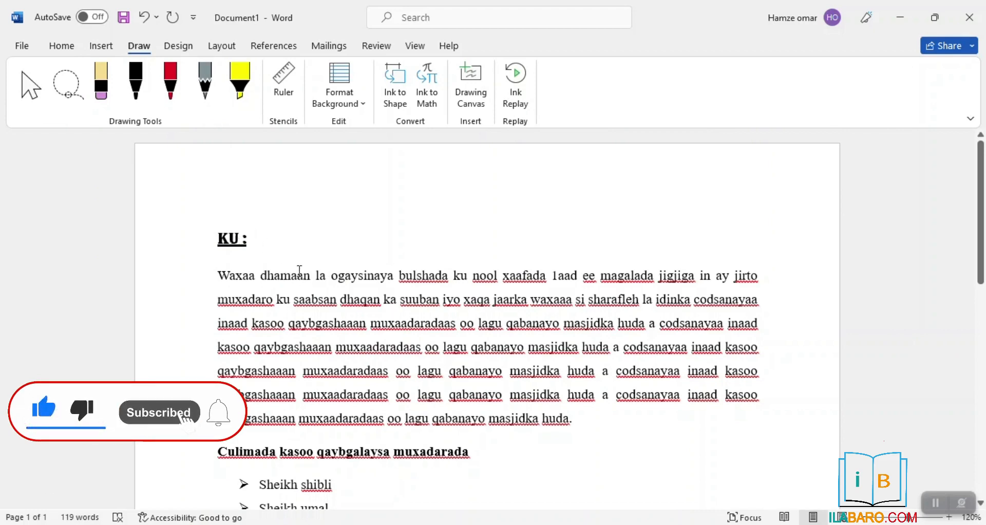
left_click(60, 47)
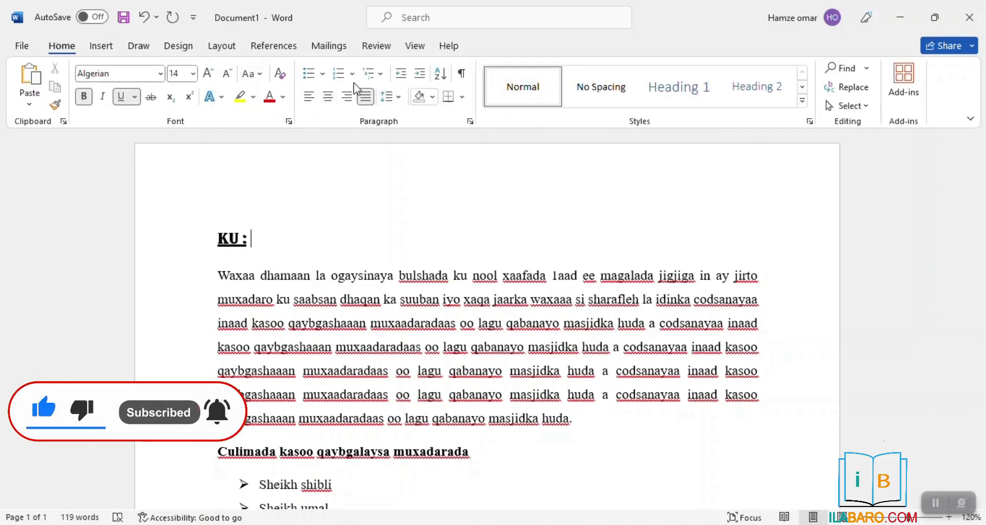